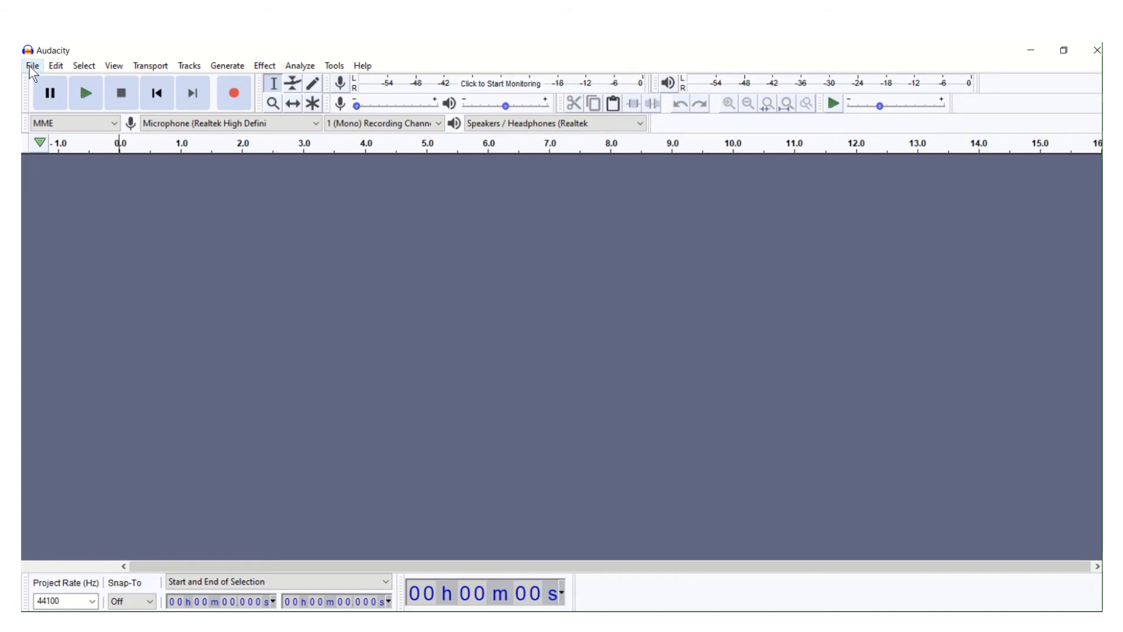
# - Import the audio file Podcast intro music.mp3 from the SU20 course folder into the project
pyautogui.click(32, 69)
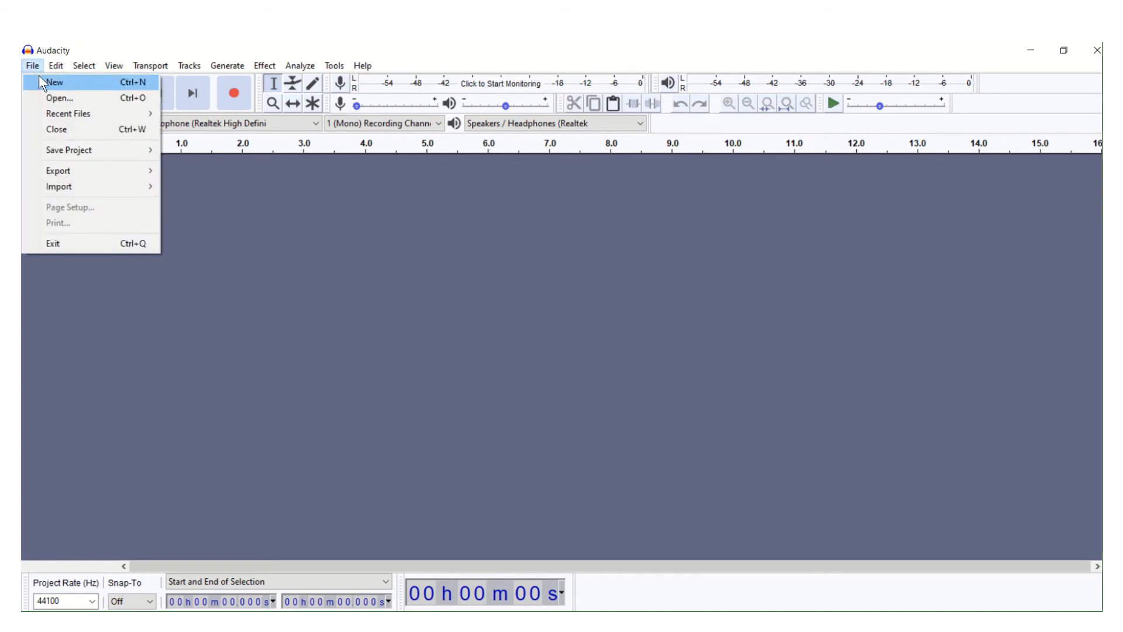
pyautogui.moveTo(80, 186)
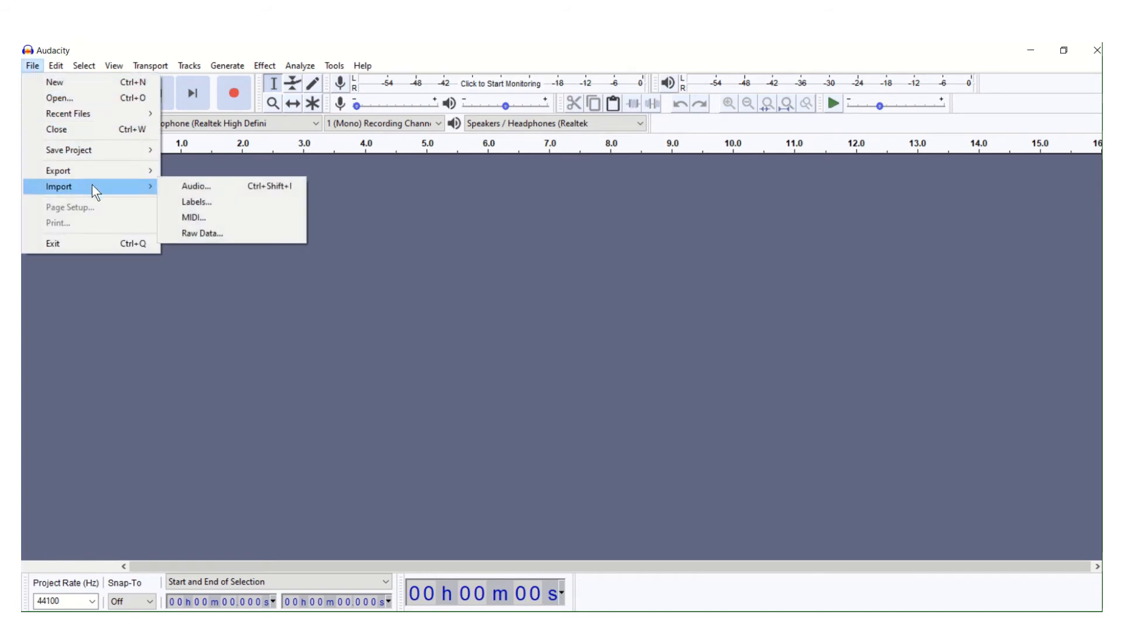
pyautogui.click(183, 183)
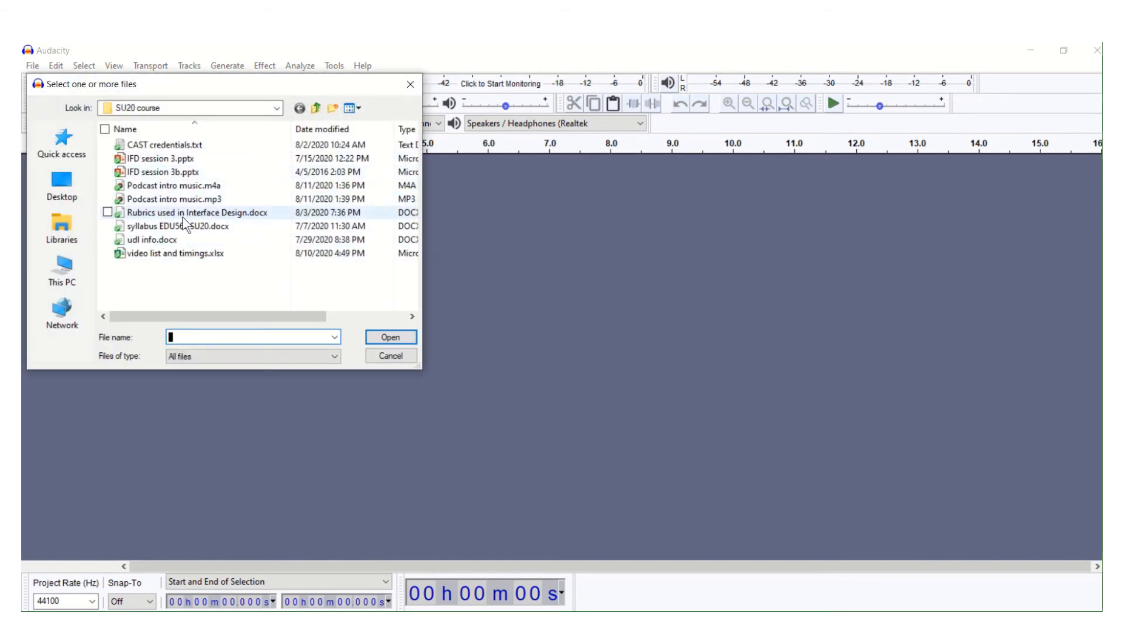
pyautogui.click(193, 207)
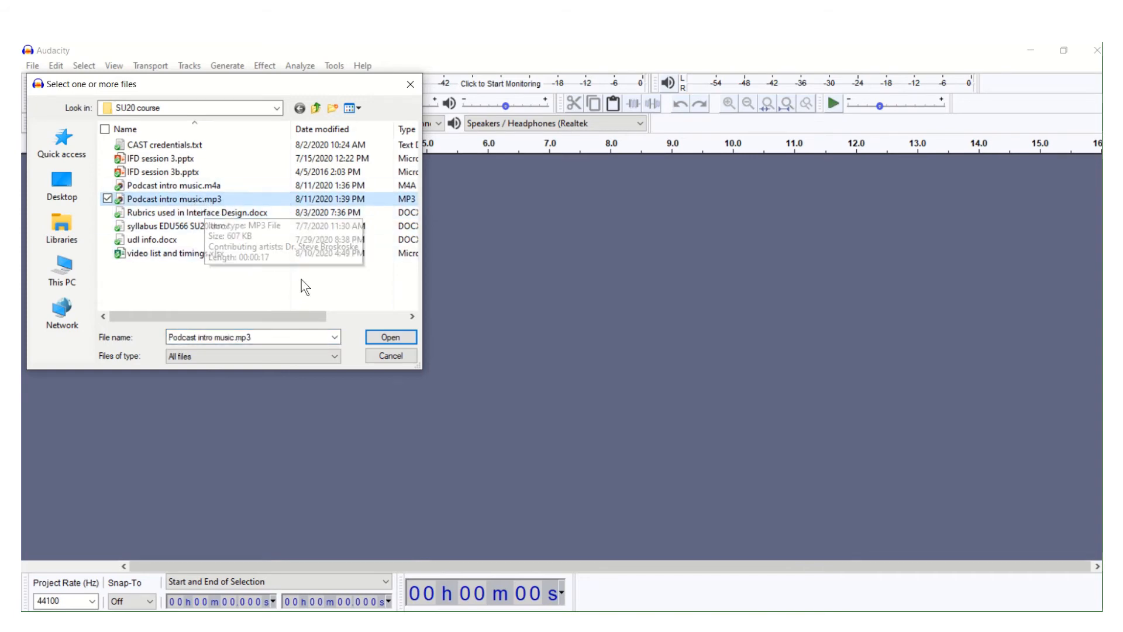
pyautogui.click(375, 335)
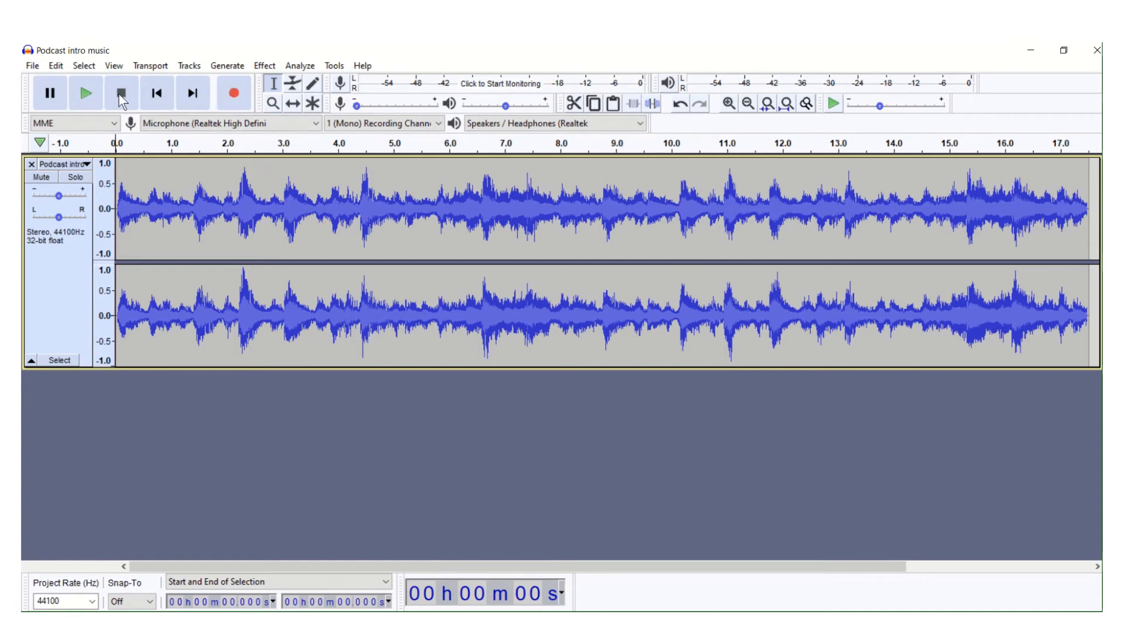
# - Lower the intro music track's gain to -13.0 dB while it plays, and stop playback
pyautogui.click(87, 93)
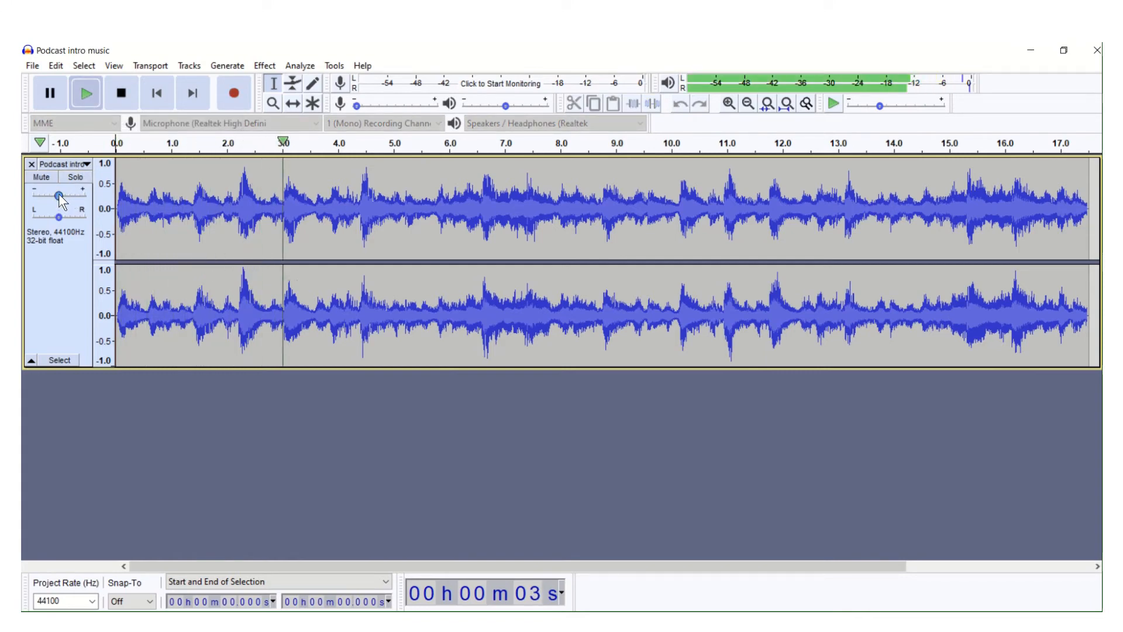
pyautogui.moveTo(58, 196)
pyautogui.moveTo(59, 195); pyautogui.dragTo(44, 202)
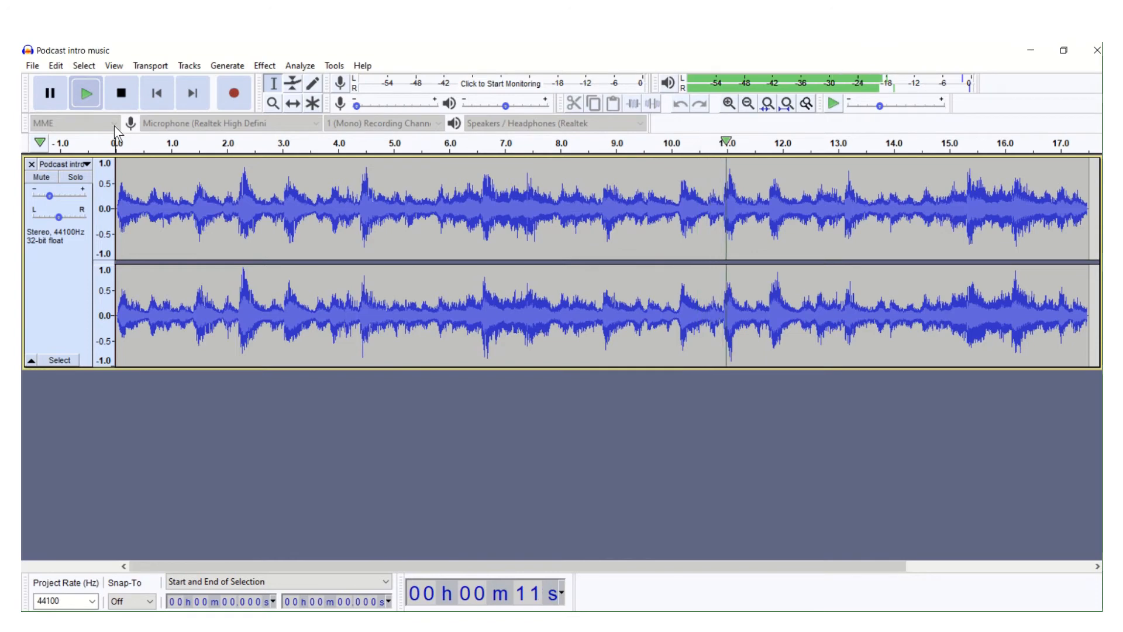
pyautogui.click(129, 100)
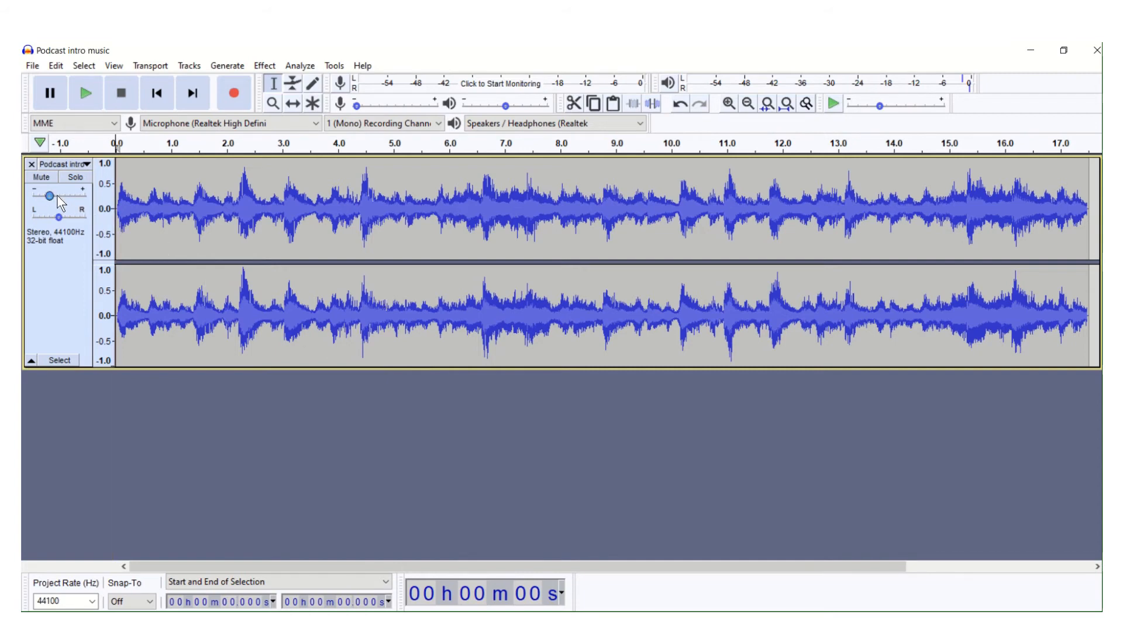
pyautogui.moveTo(49, 197)
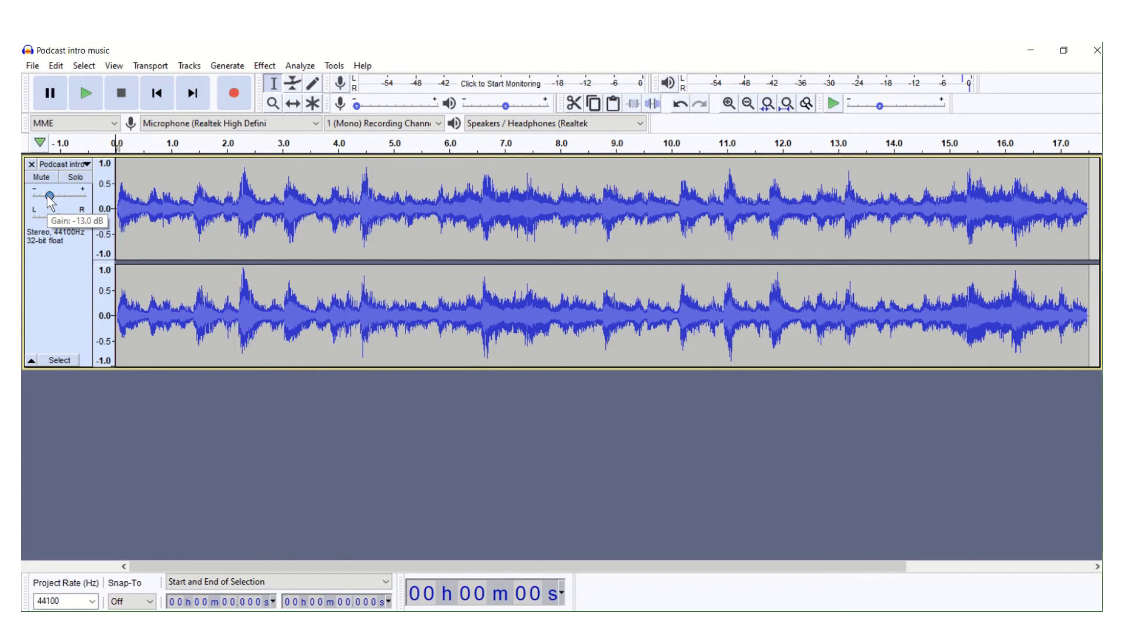
pyautogui.moveTo(59, 218)
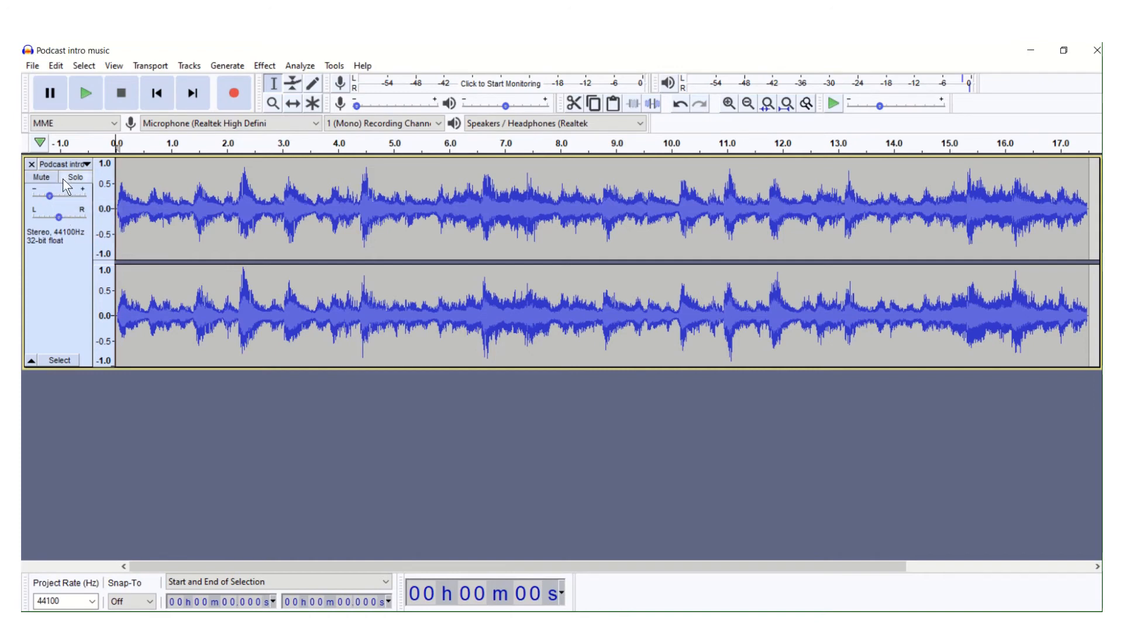
# - Try out muting and unmuting the intro music track, leaving it muted for the voice recording
pyautogui.click(44, 181)
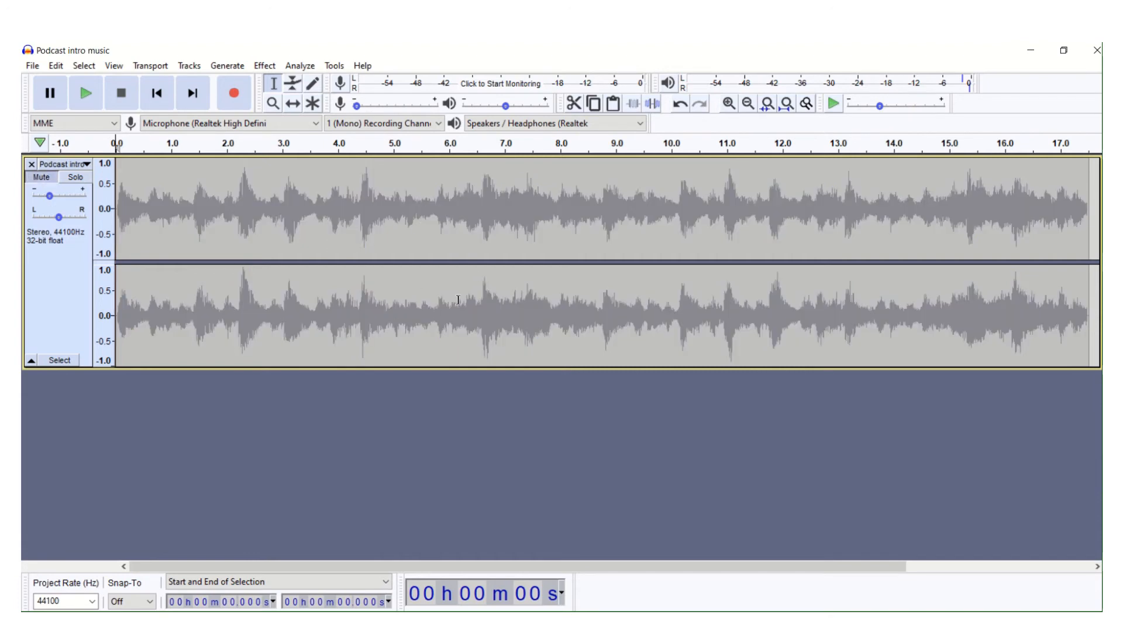
pyautogui.click(50, 178)
pyautogui.click(72, 178)
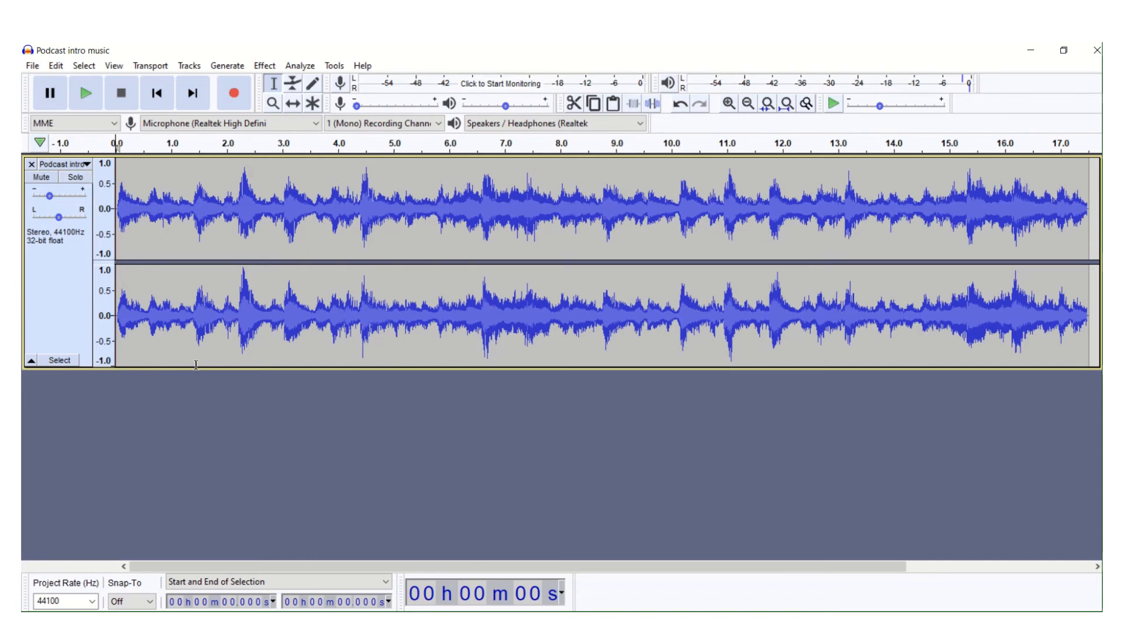
pyautogui.click(42, 177)
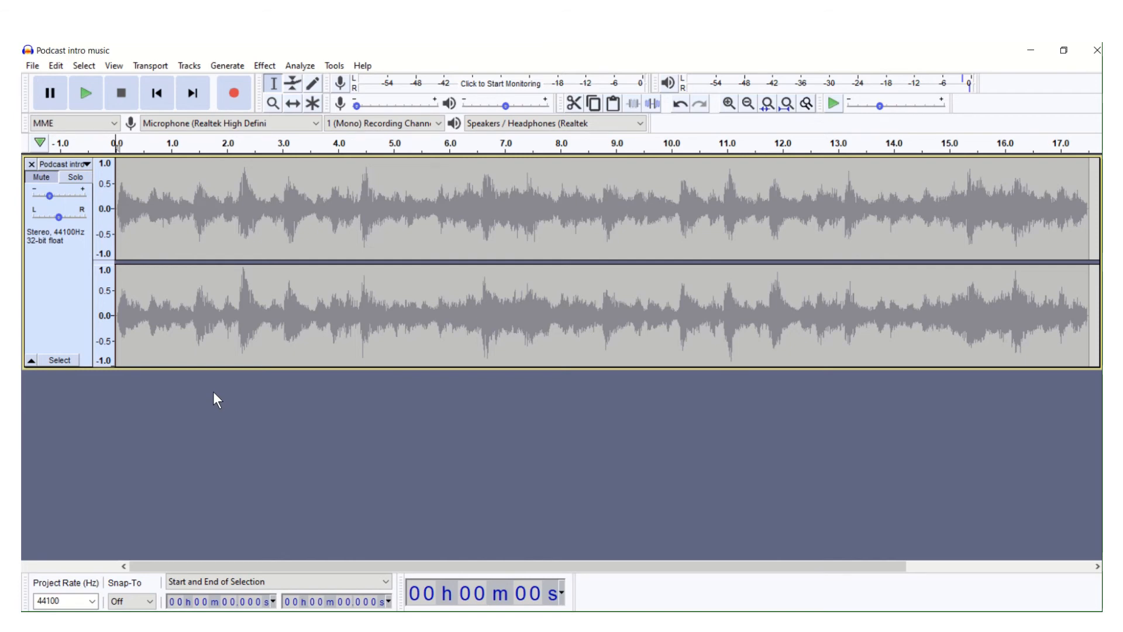
# - Add a new mono track below the muted intro music and make it the active track
pyautogui.click(192, 68)
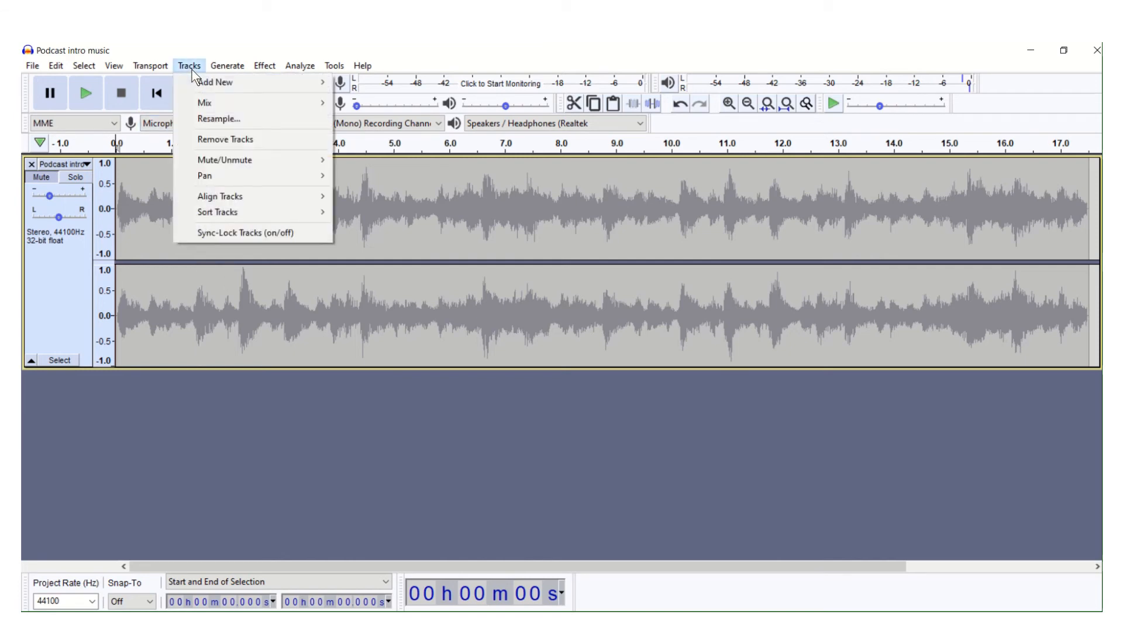
pyautogui.moveTo(204, 83)
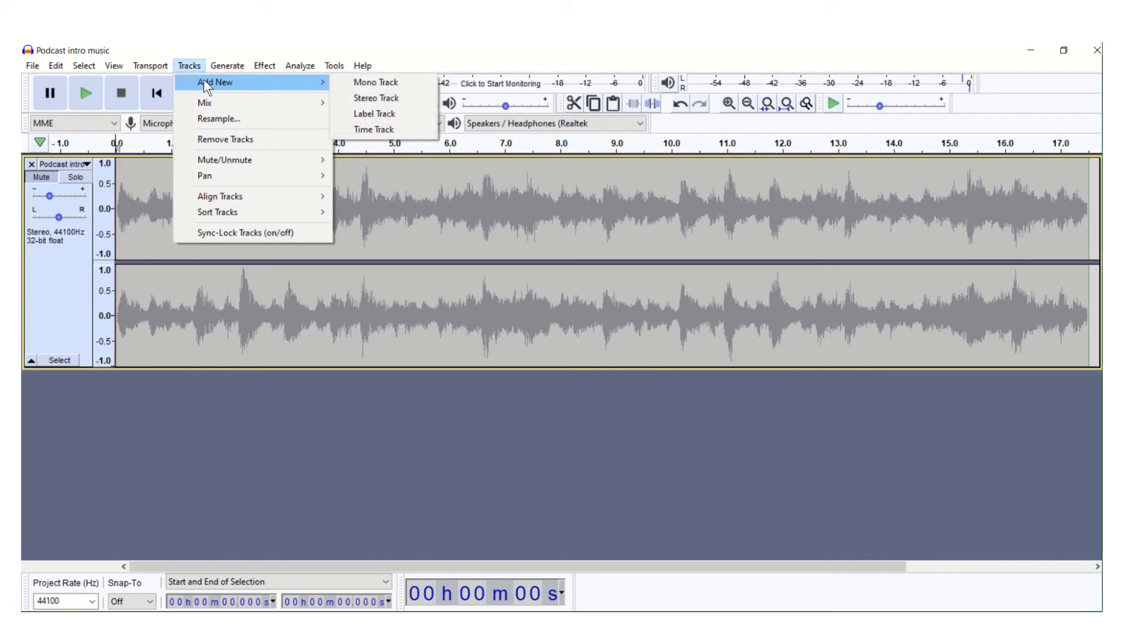
pyautogui.click(357, 83)
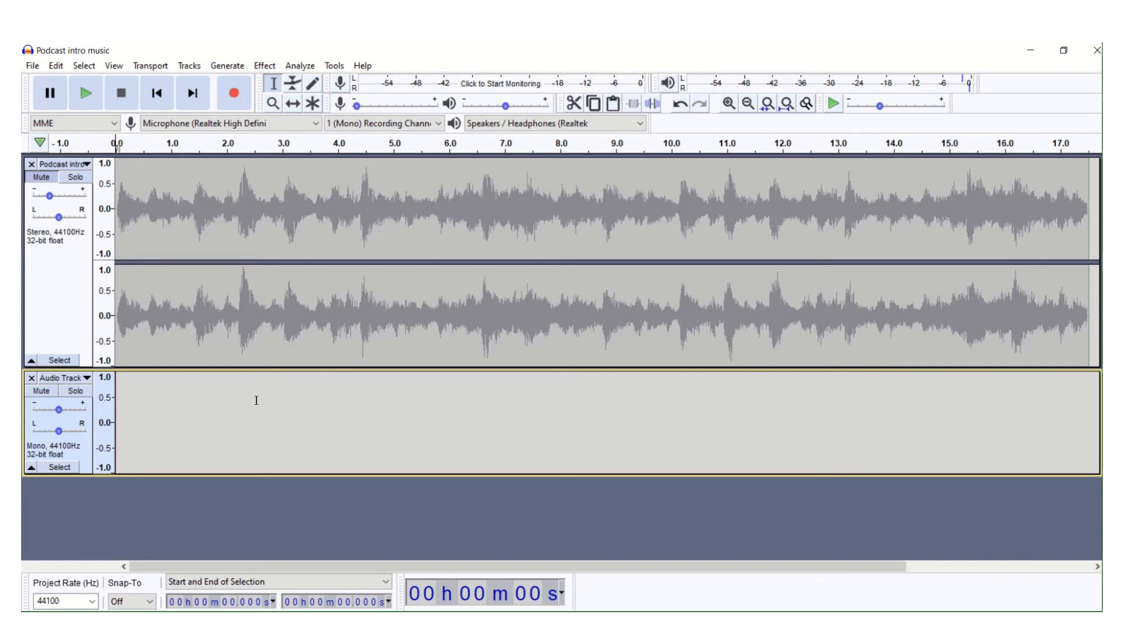
pyautogui.click(256, 399)
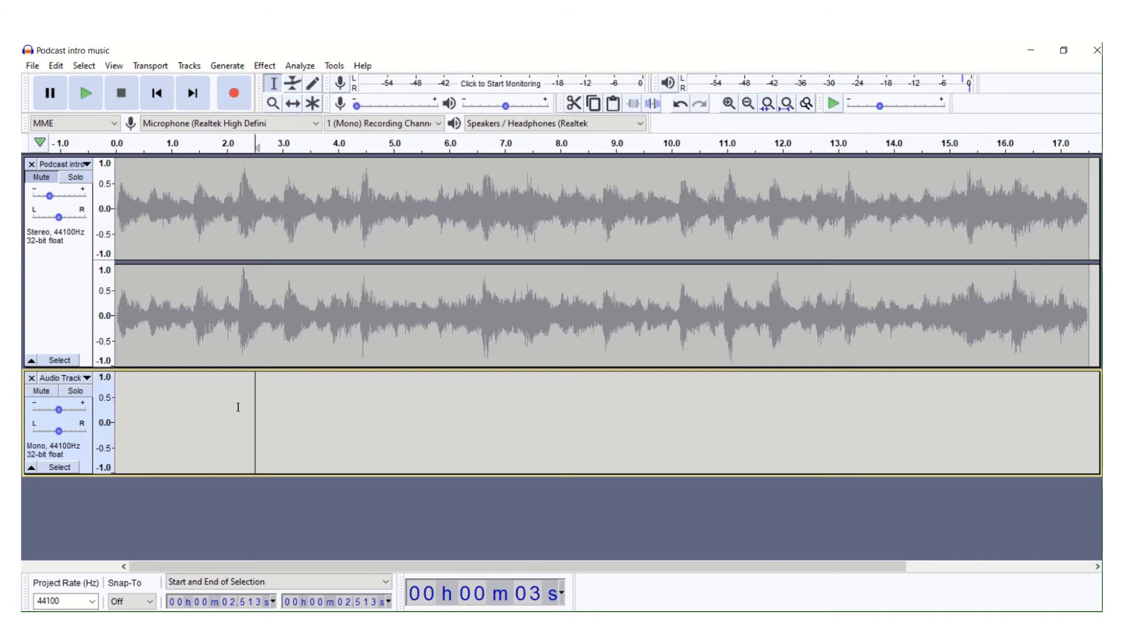
pyautogui.click(238, 406)
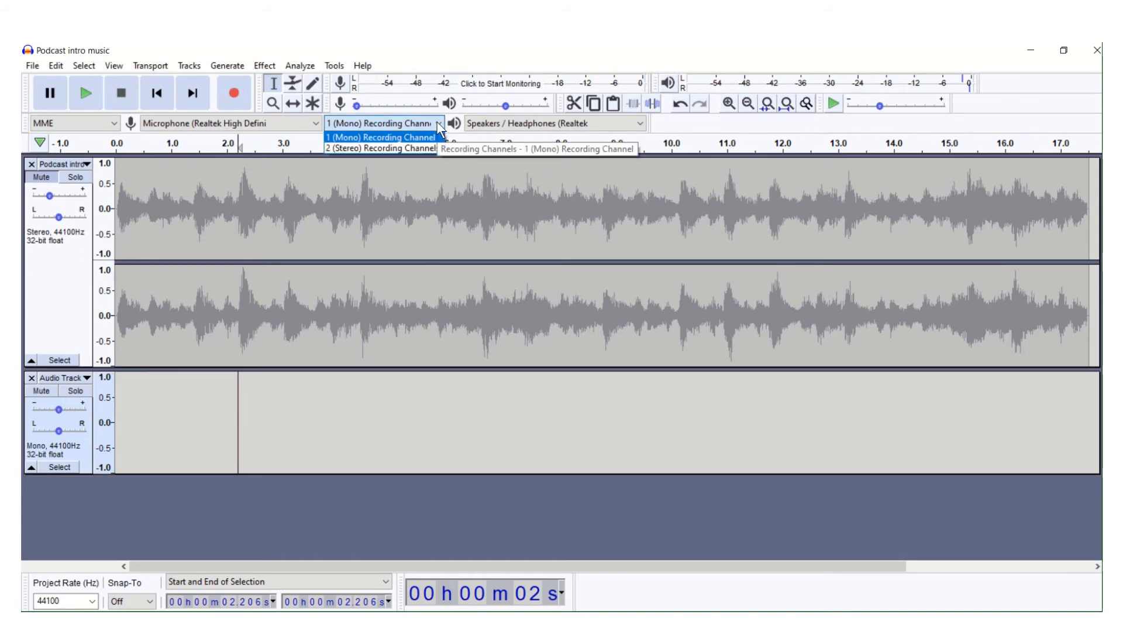
# - Try the 2 (Stereo) recording channels setting and return to 1 (Mono) Recording Channel
pyautogui.click(426, 144)
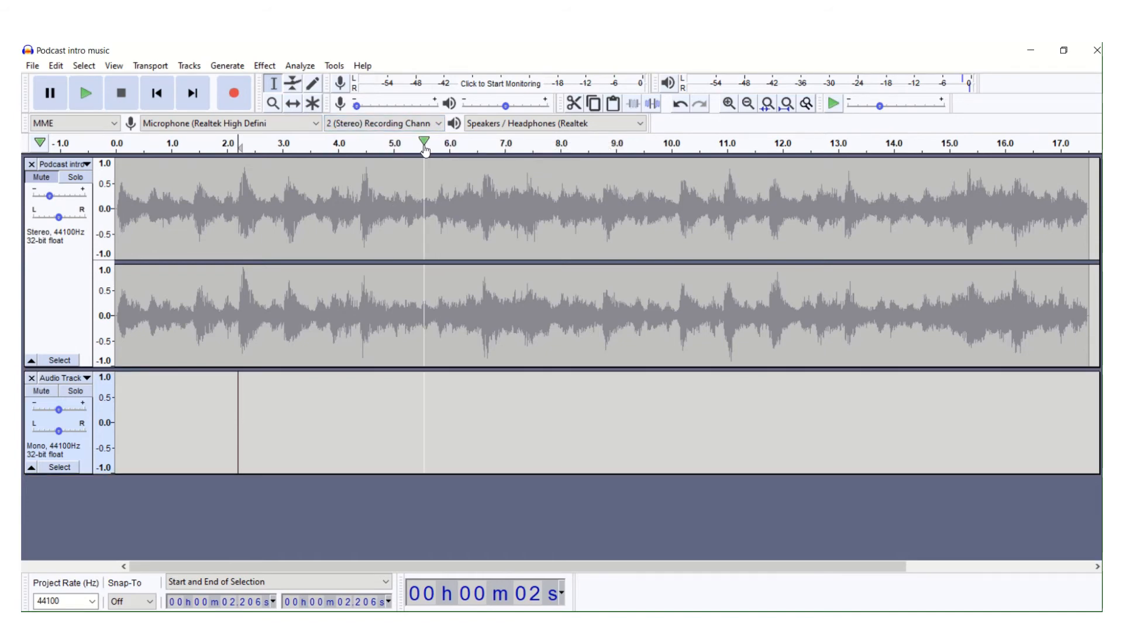
pyautogui.click(436, 124)
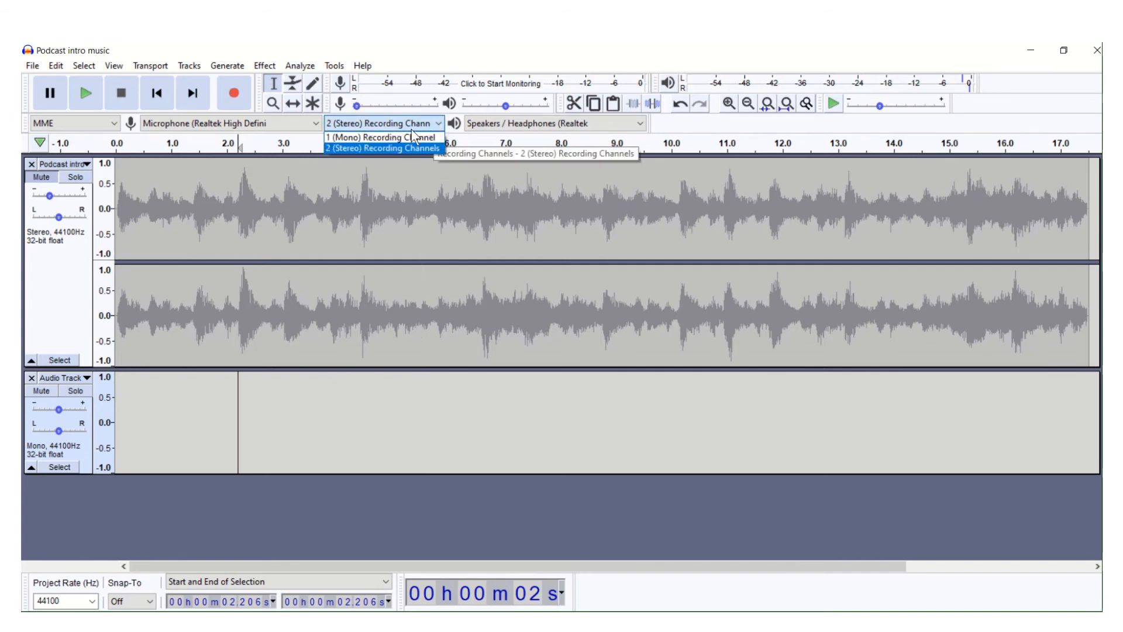
pyautogui.click(411, 138)
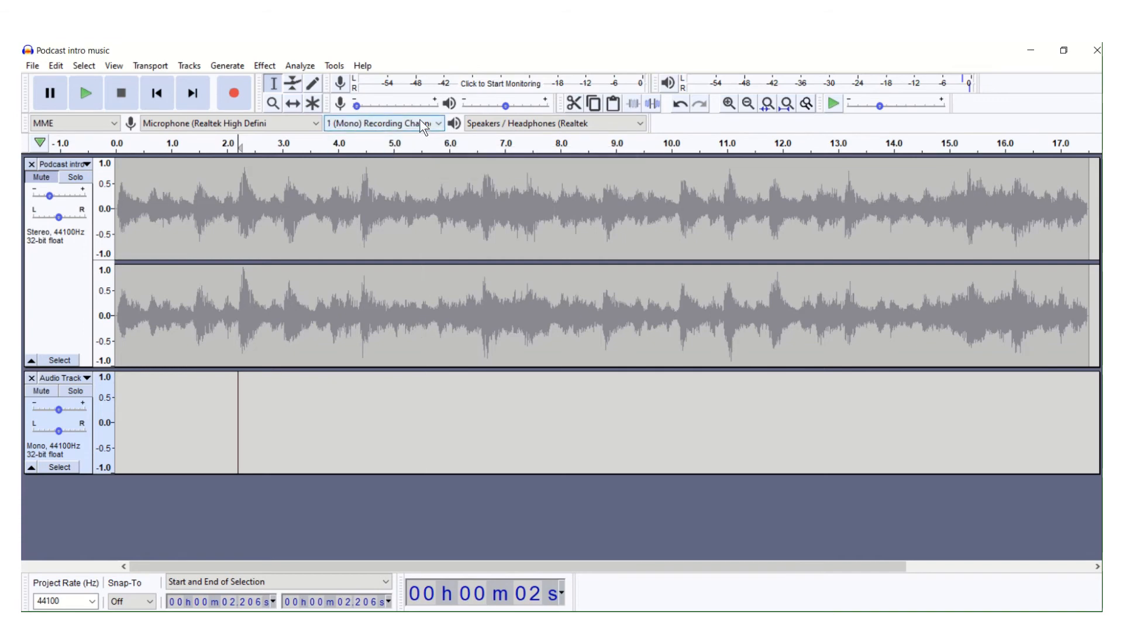
pyautogui.click(419, 120)
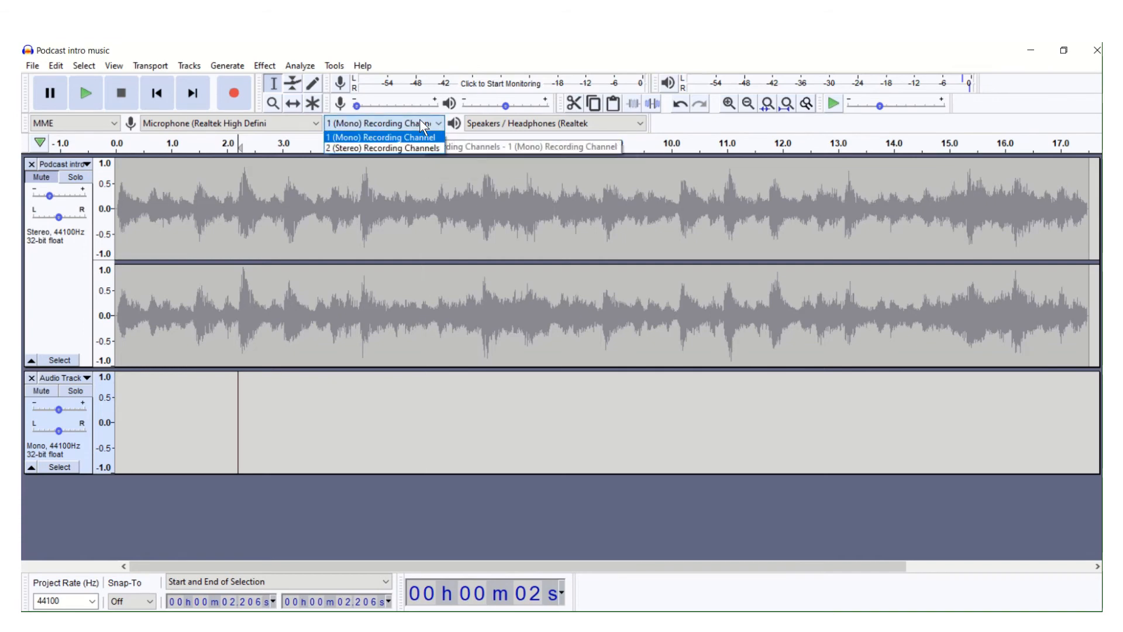
pyautogui.click(410, 148)
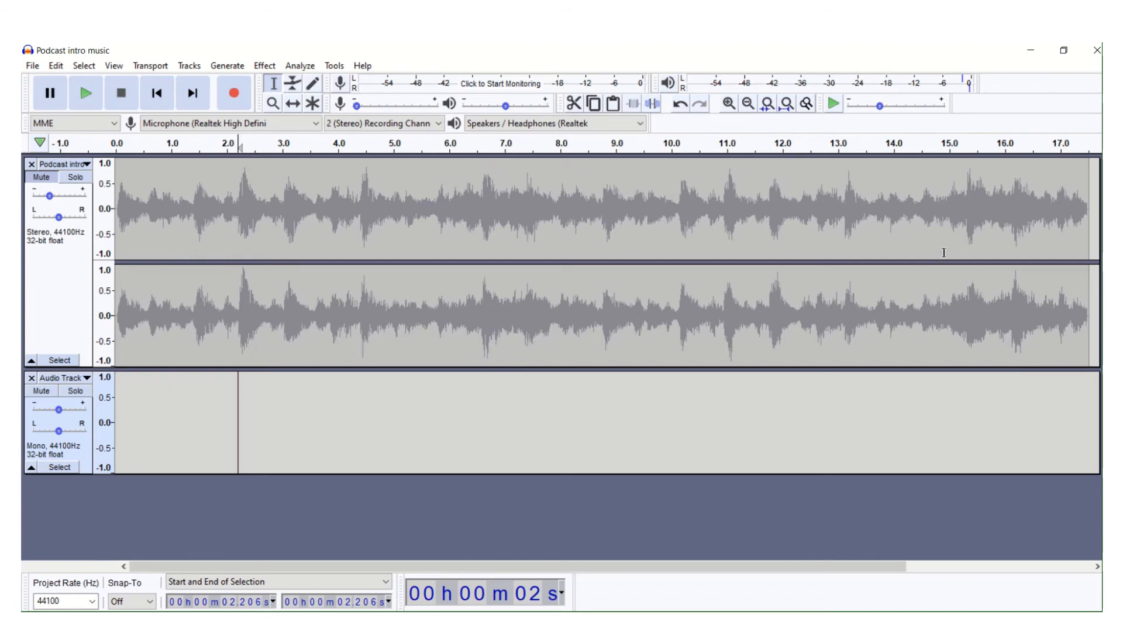
pyautogui.click(438, 122)
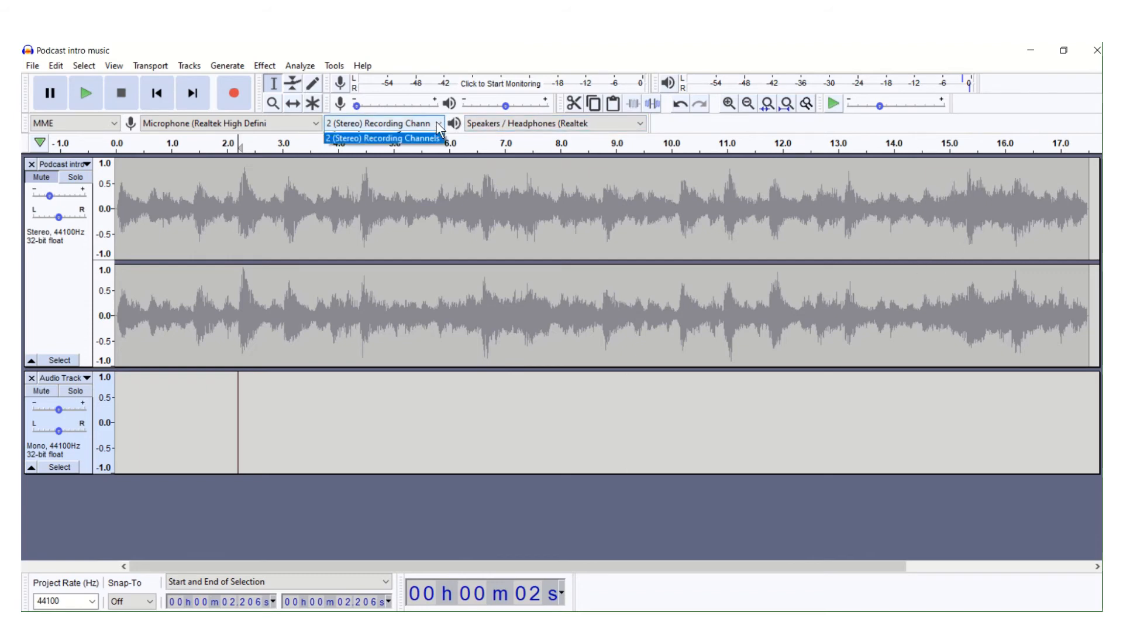
pyautogui.click(427, 135)
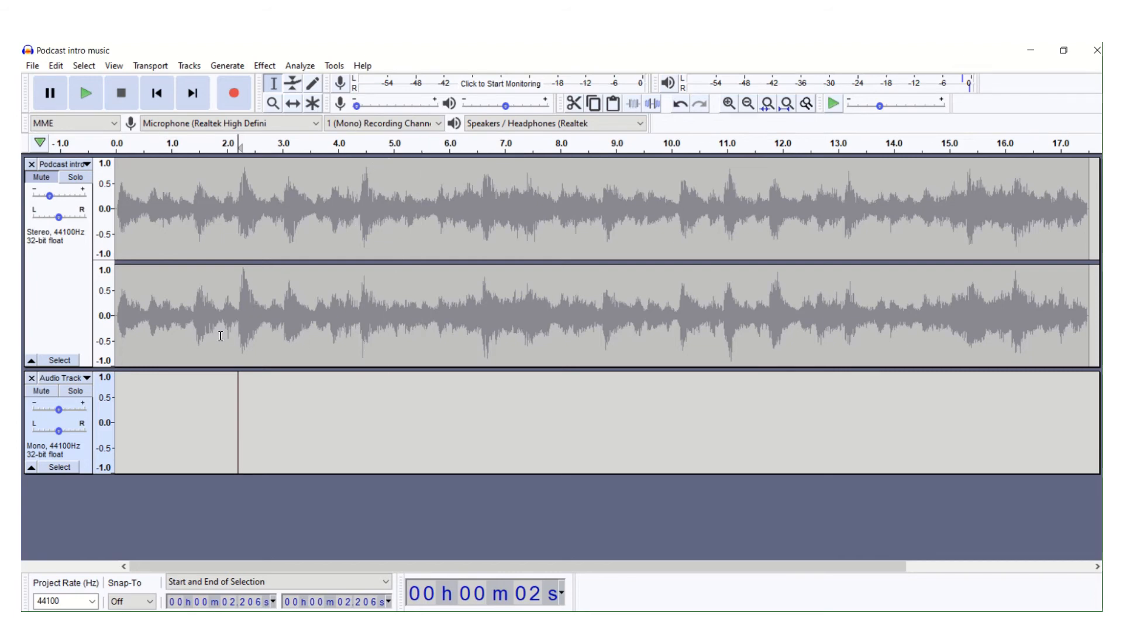
# - Record about 8 seconds of voice into the empty mono track, starting from the beginning of the timeline
pyautogui.click(191, 412)
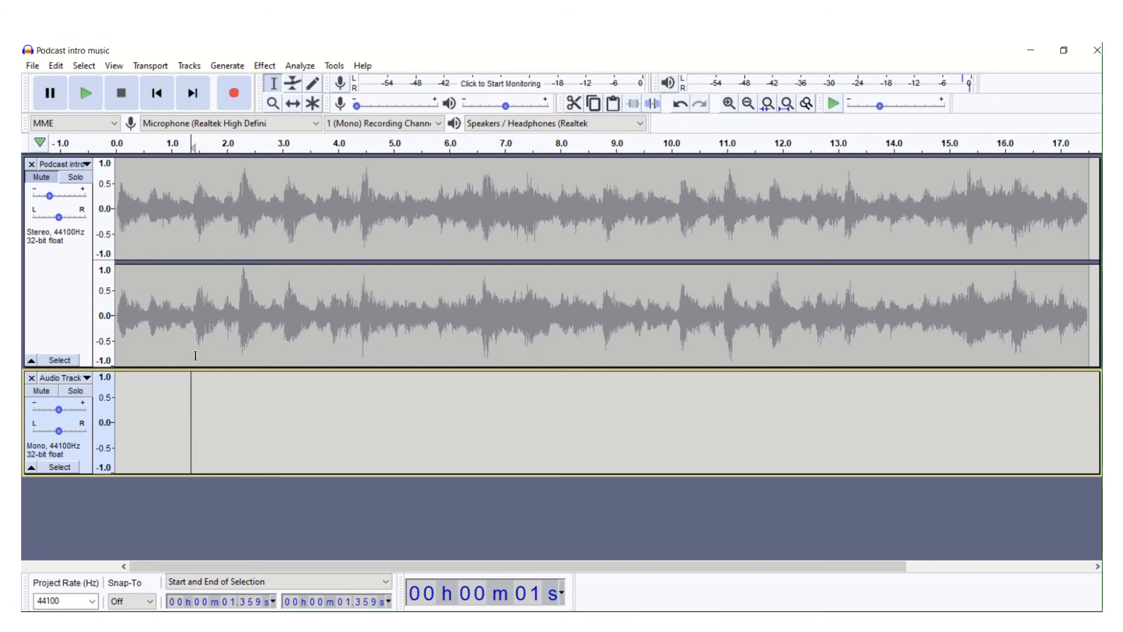
pyautogui.click(157, 100)
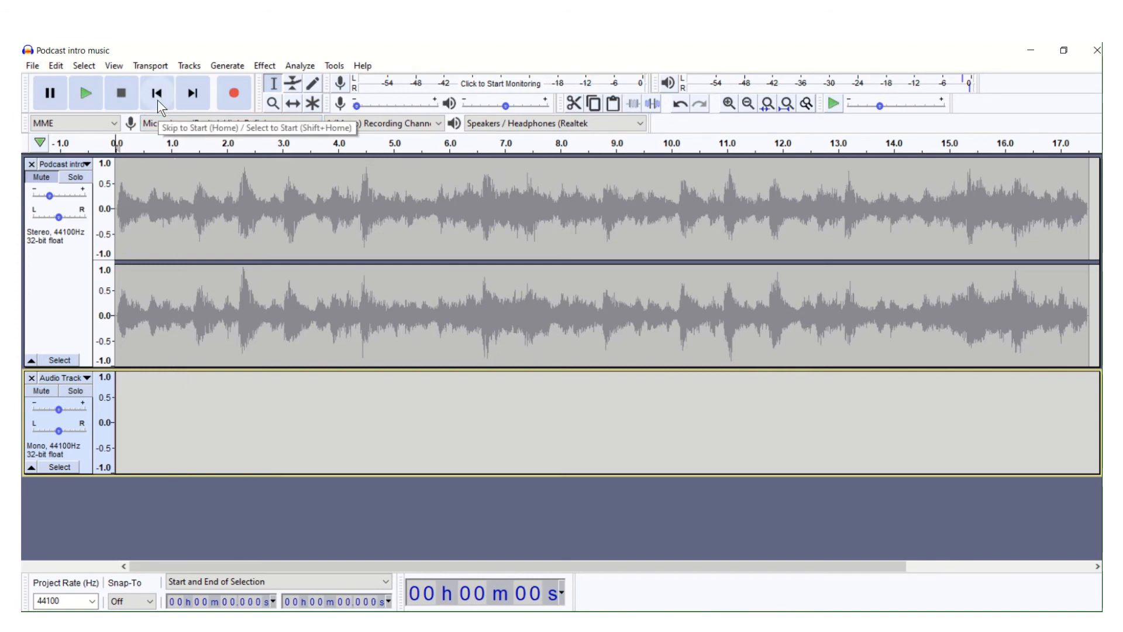
pyautogui.click(240, 96)
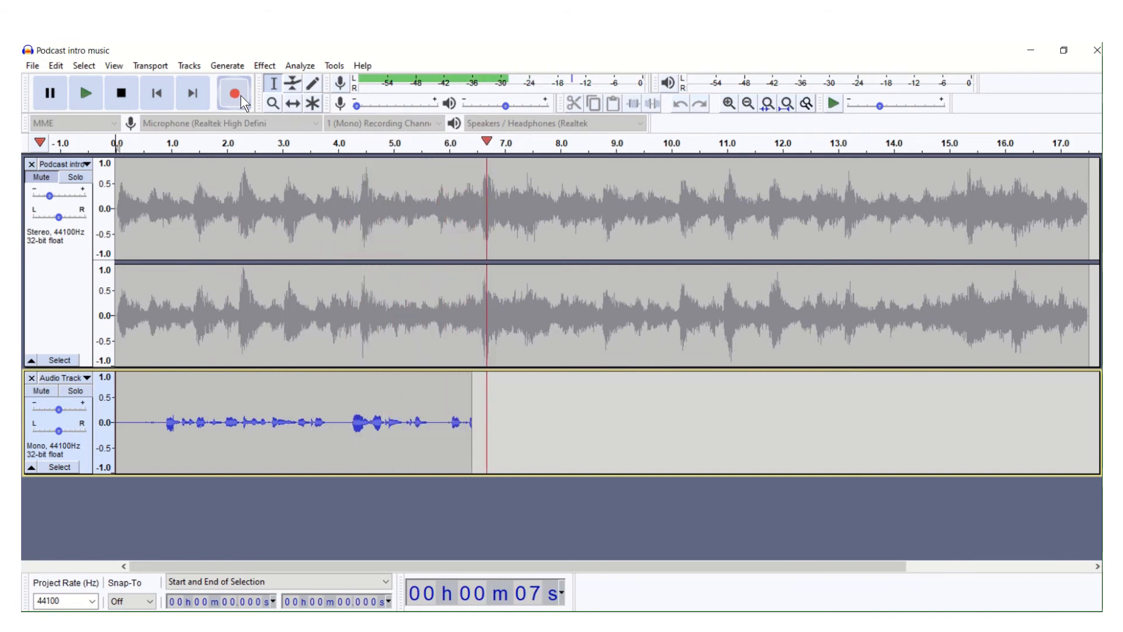
pyautogui.click(121, 96)
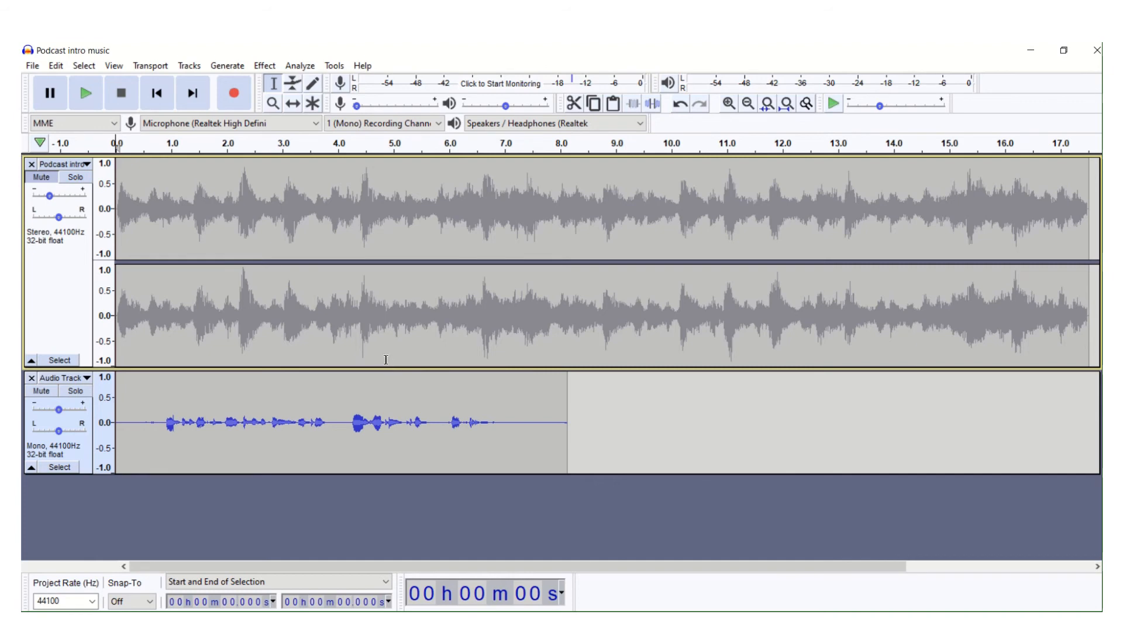
# - Move the recorded voice clip with the Time Shift Tool so that it starts at about 2.3 s
pyautogui.click(291, 103)
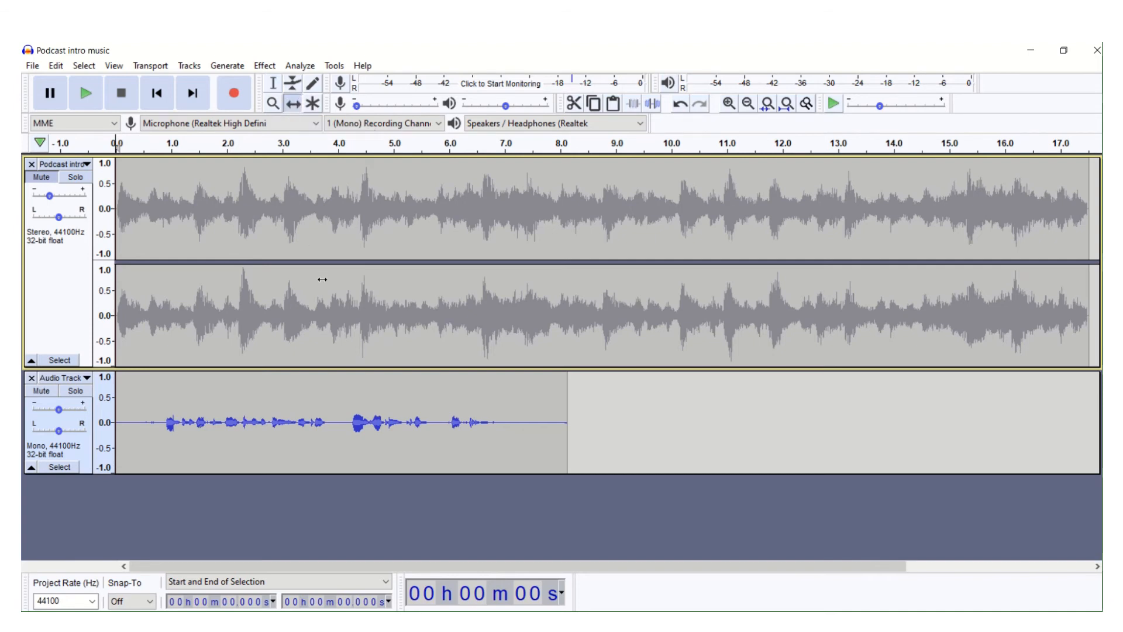
pyautogui.moveTo(321, 389); pyautogui.dragTo(454, 402)
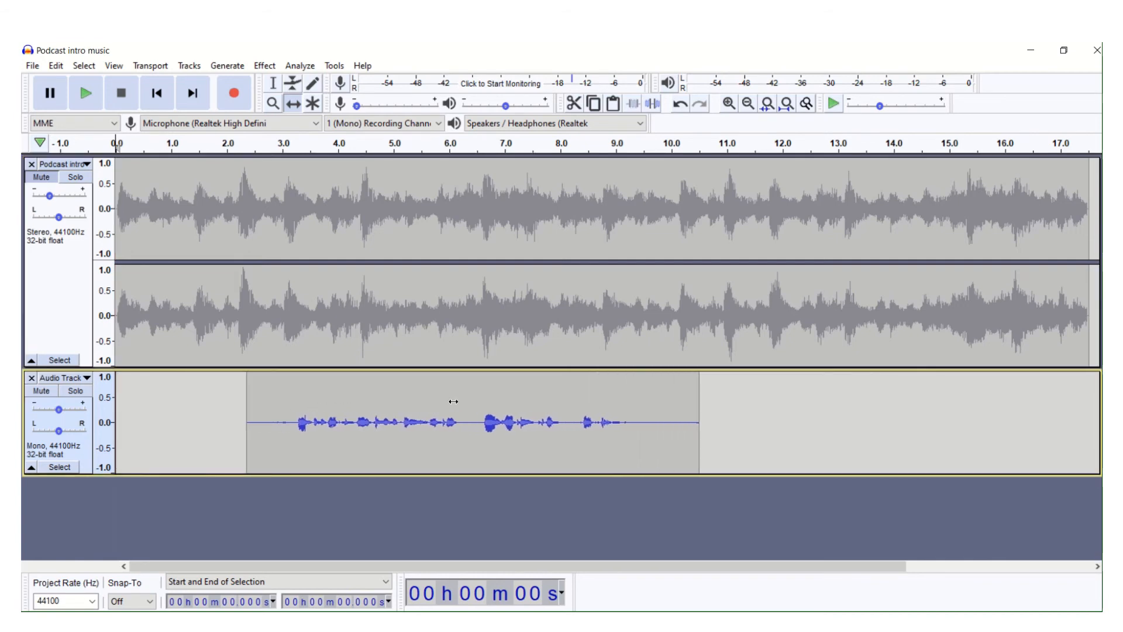
# - Unmute the intro music track and play both tracks together from the start to check the voice timing
pyautogui.click(34, 180)
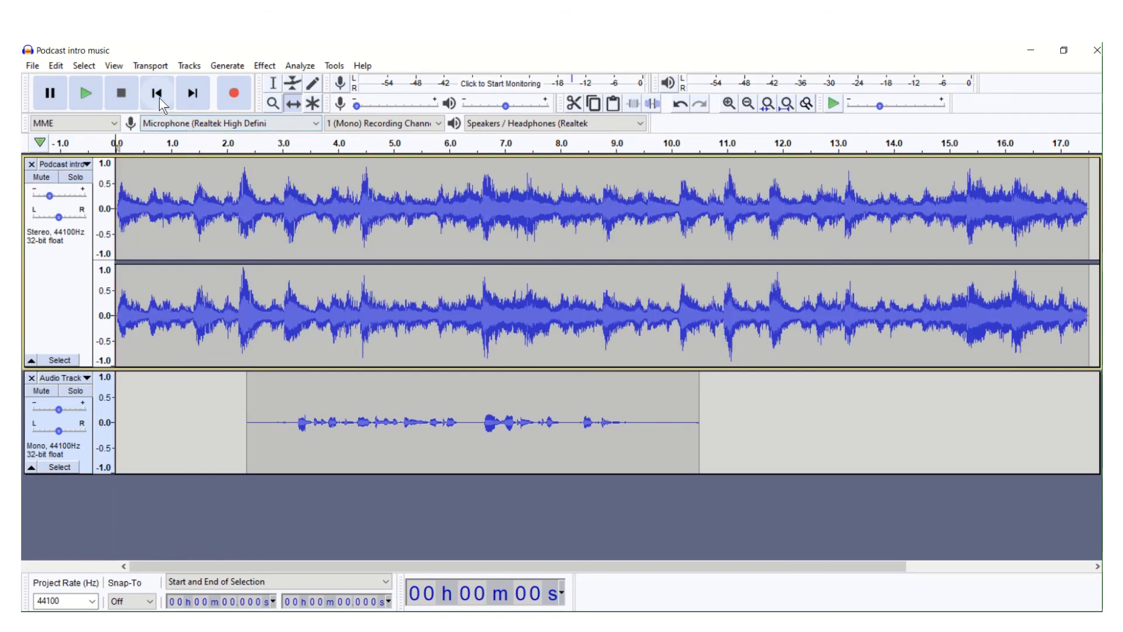
pyautogui.click(93, 100)
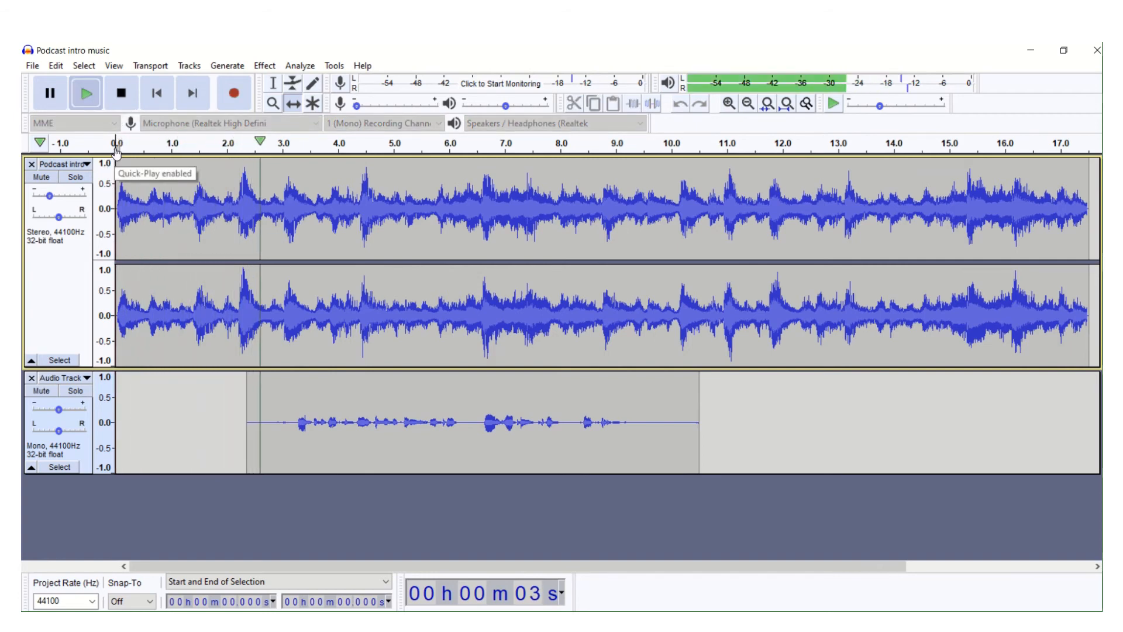
pyautogui.click(121, 93)
# - Shift the voice clip to start at about 3.9 s and switch back to the Selection Tool
pyautogui.moveTo(270, 403); pyautogui.dragTo(362, 387)
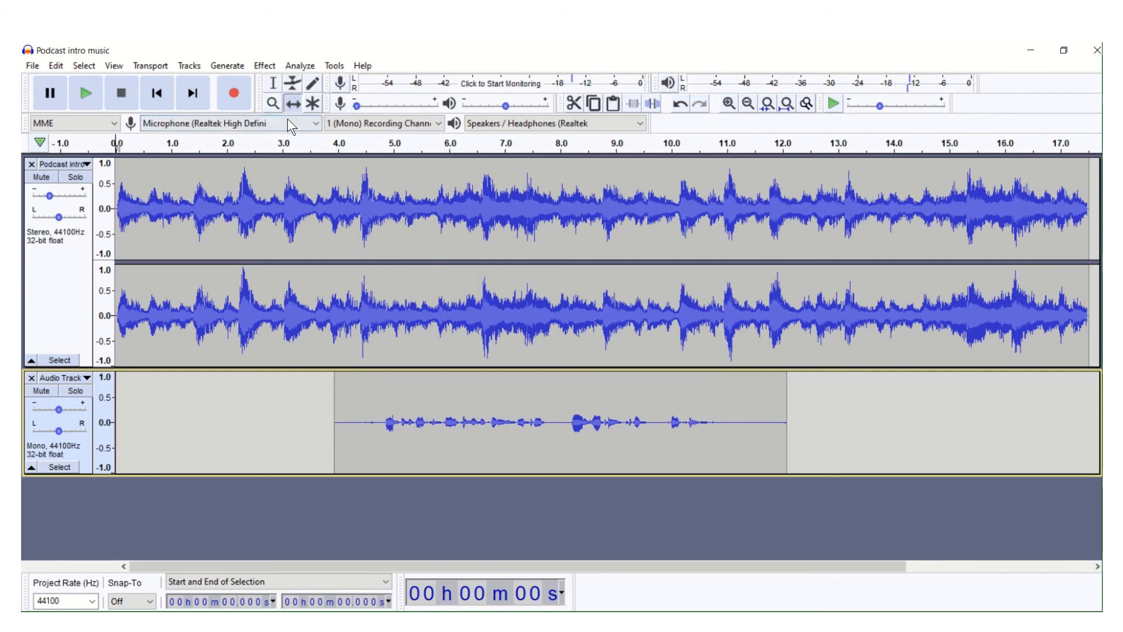
pyautogui.moveTo(384, 212); pyautogui.dragTo(355, 203)
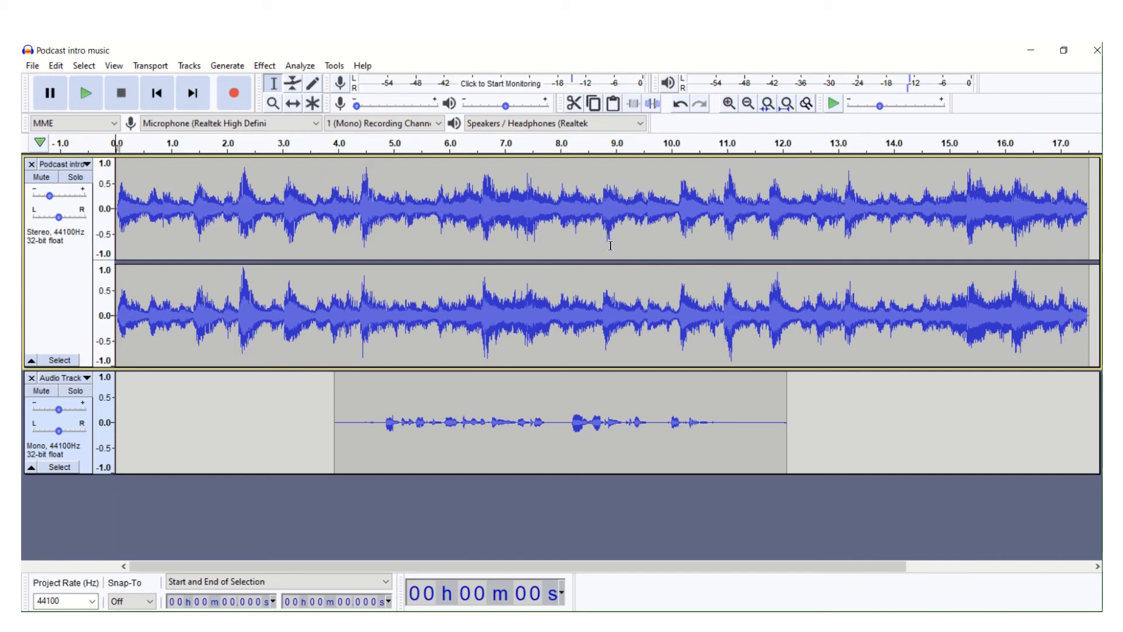
# - Apply a Fade Out to the intro music between about 8.8 s and 12.7 s
pyautogui.moveTo(606, 247); pyautogui.dragTo(822, 277)
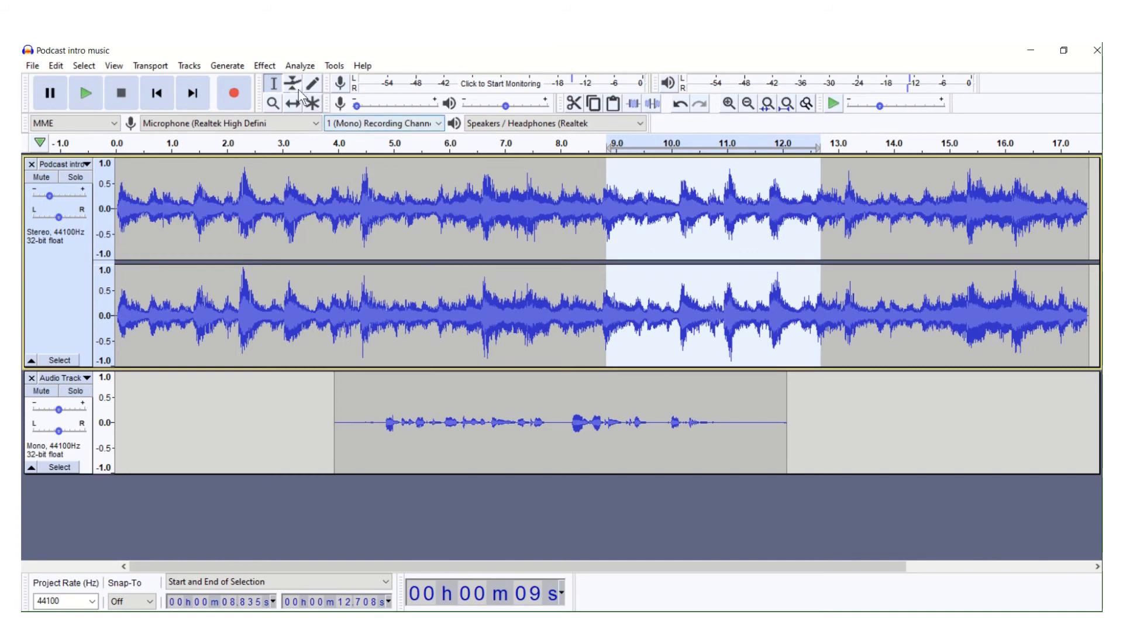
pyautogui.click(263, 67)
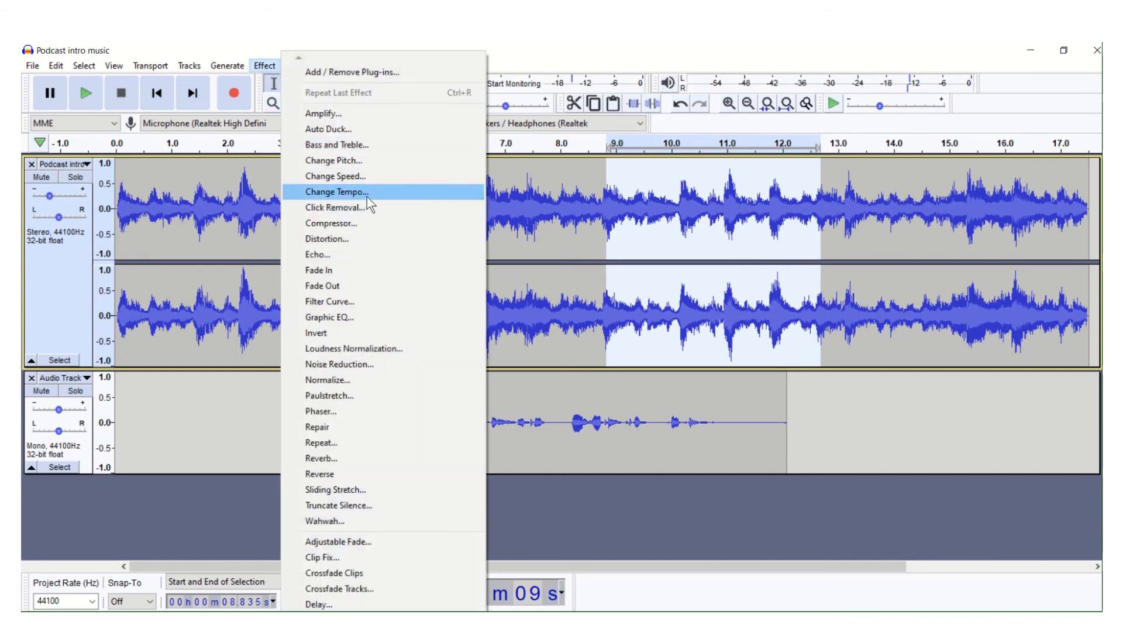
pyautogui.click(355, 278)
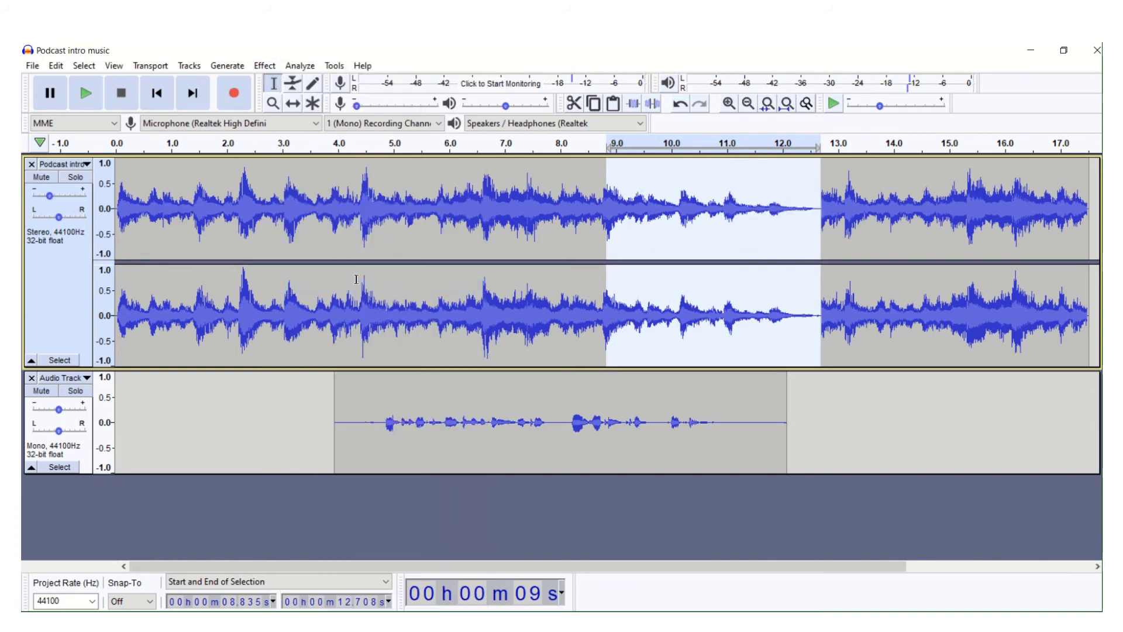
# - Play the intro music just after its fade-out, and delete the music from about 12.6 s to its end
pyautogui.click(816, 184)
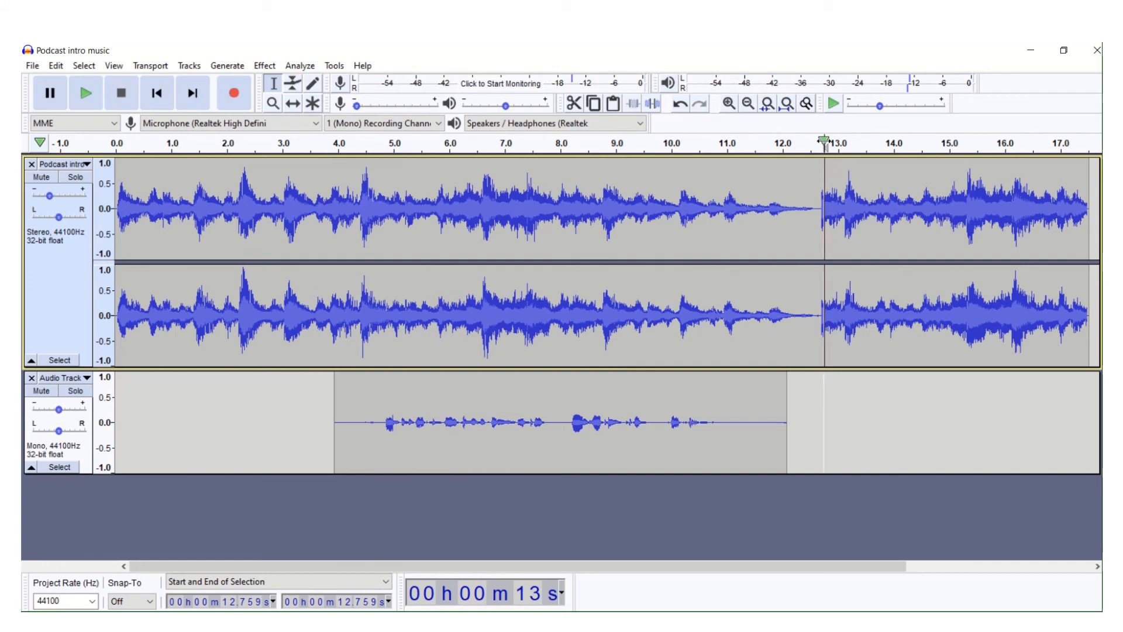
pyautogui.click(824, 142)
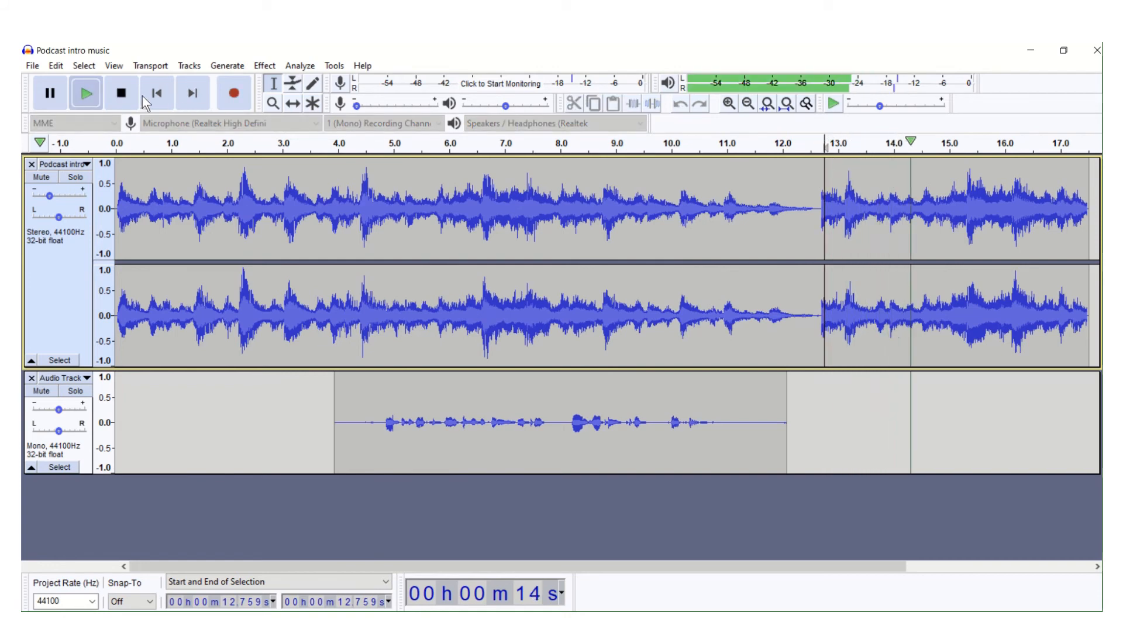
pyautogui.click(121, 93)
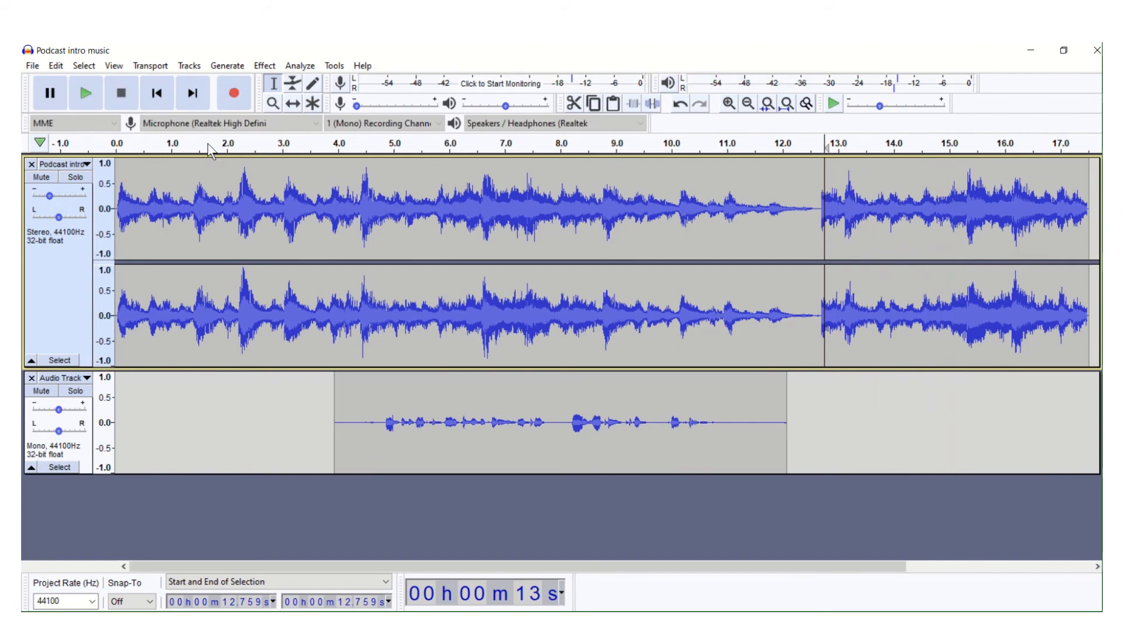
pyautogui.click(818, 140)
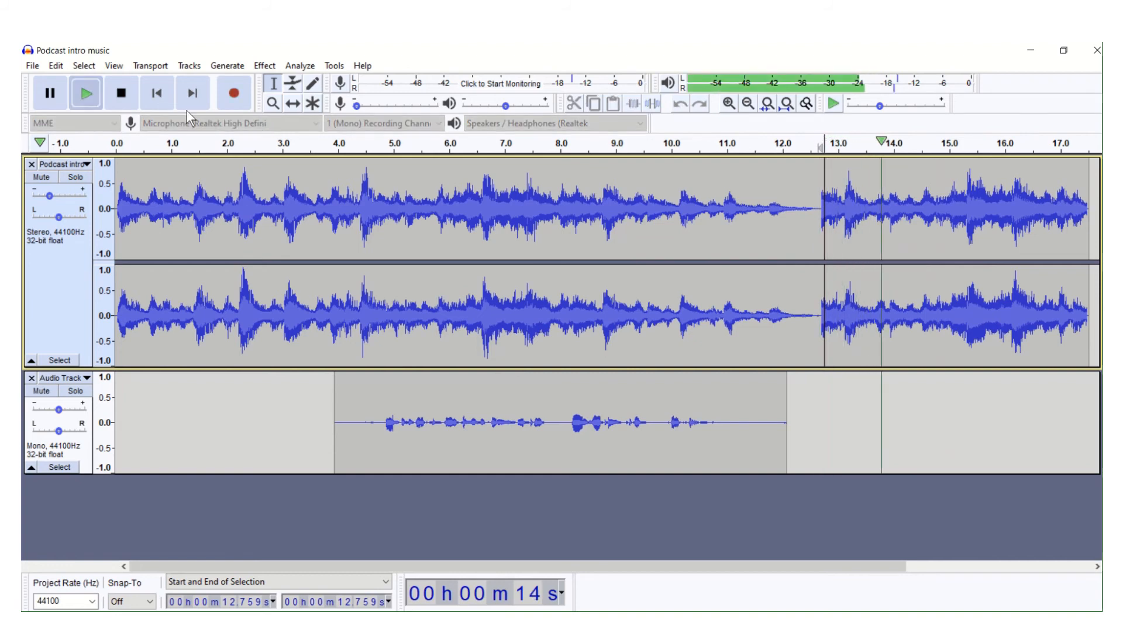
pyautogui.click(122, 93)
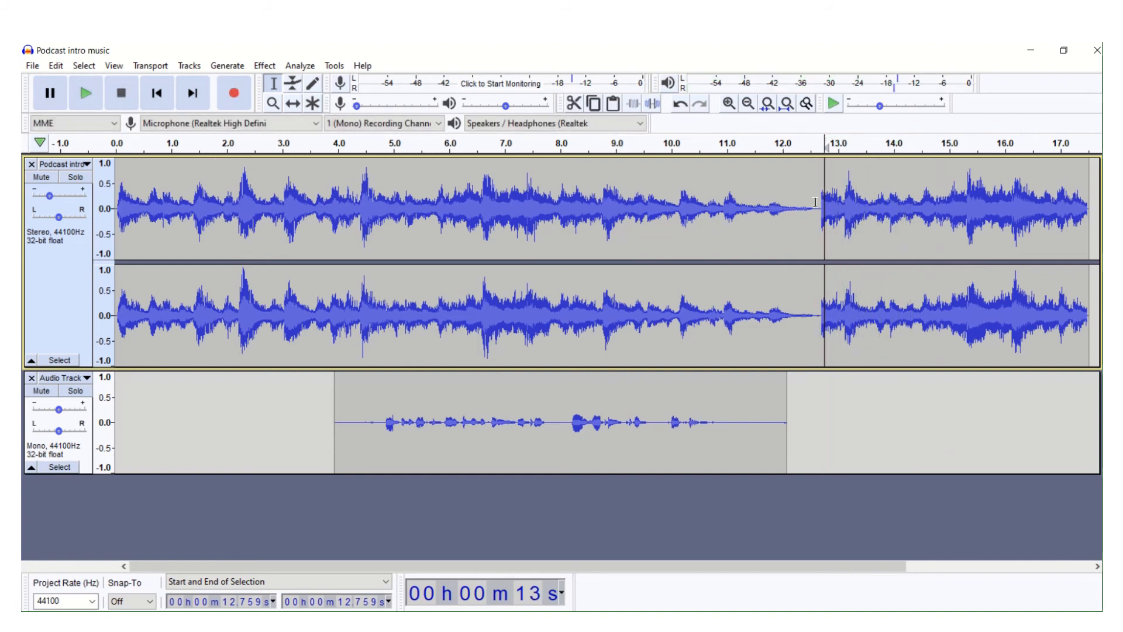
pyautogui.moveTo(816, 202); pyautogui.dragTo(974, 253)
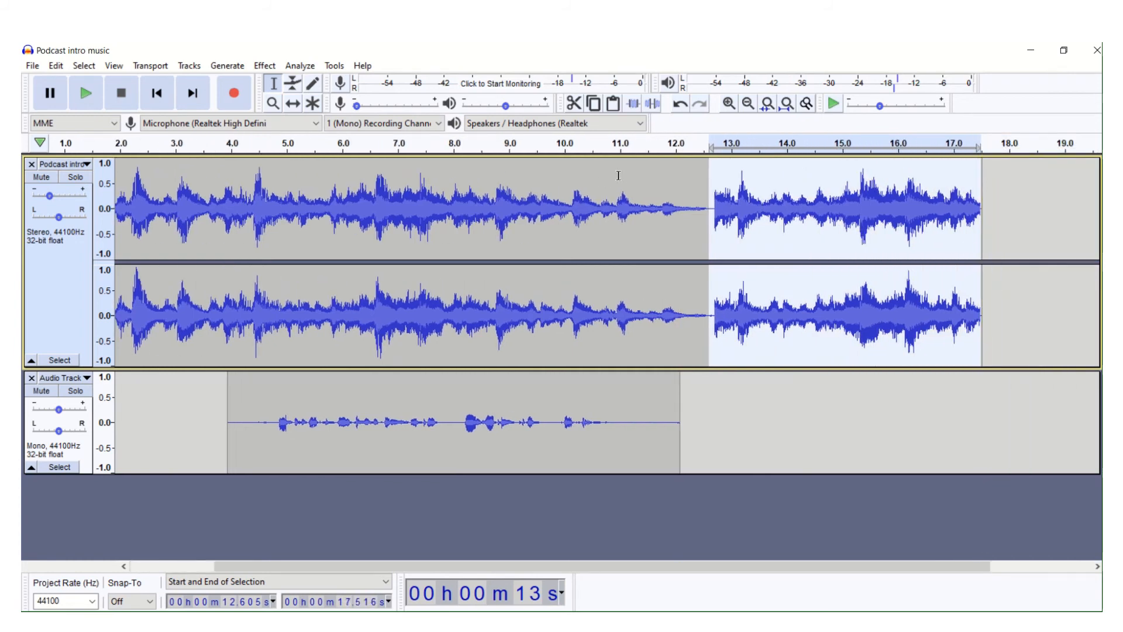
pyautogui.press('Delete')
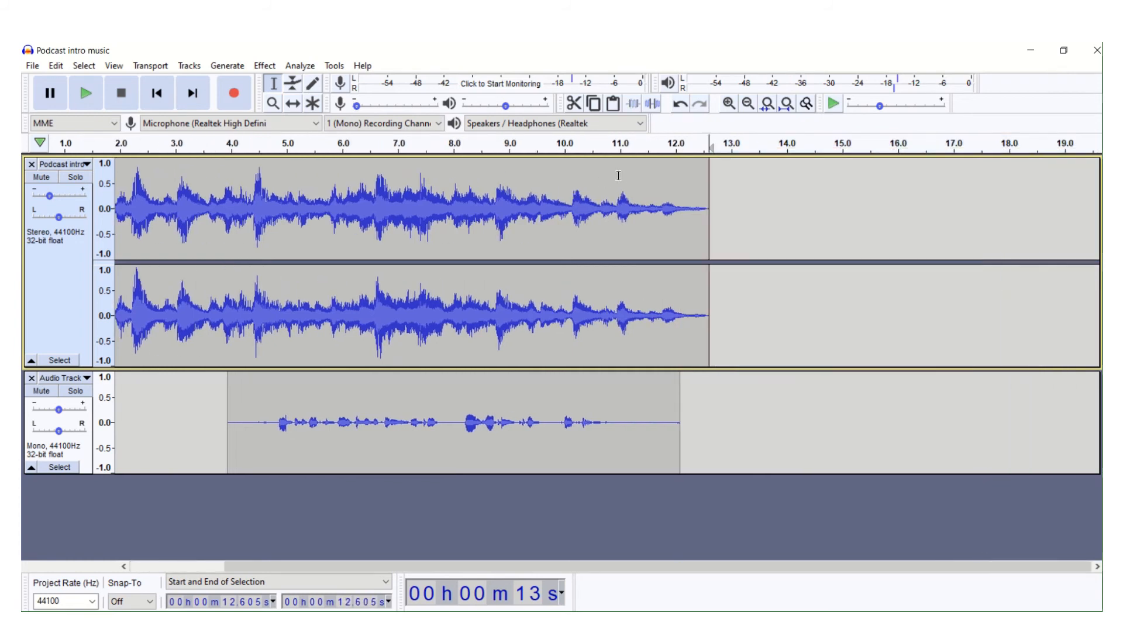
# - Play the mix from the start, lowering the intro music's gain slightly and raising the voice track's gain to balance them
pyautogui.click(156, 96)
pyautogui.click(97, 94)
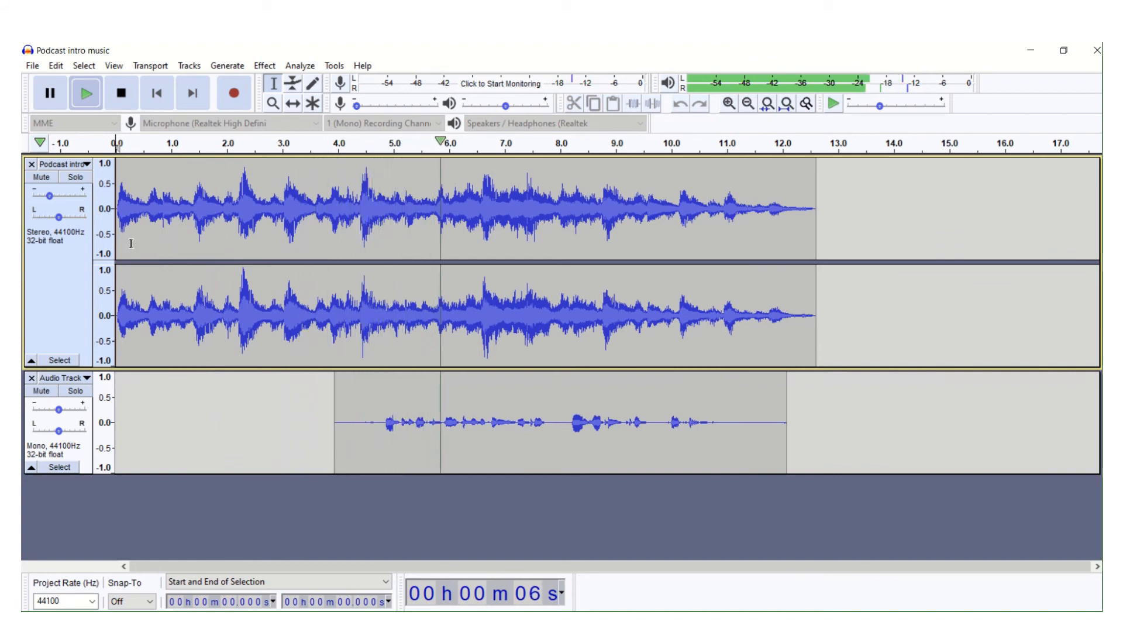
pyautogui.moveTo(50, 195); pyautogui.dragTo(46, 195)
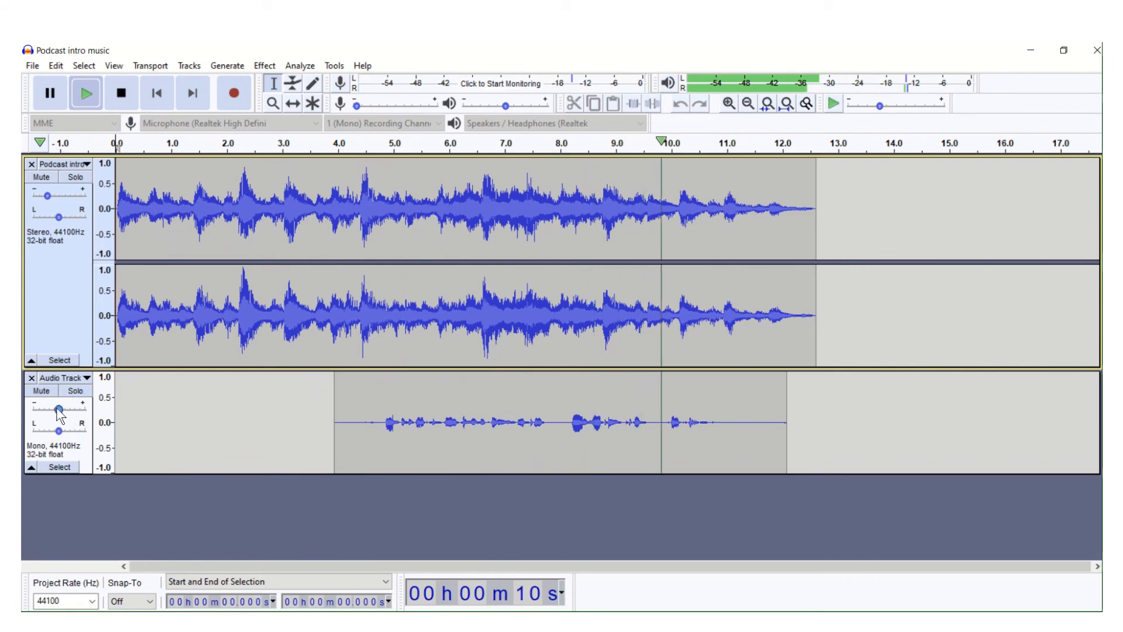
pyautogui.moveTo(57, 407); pyautogui.dragTo(69, 401)
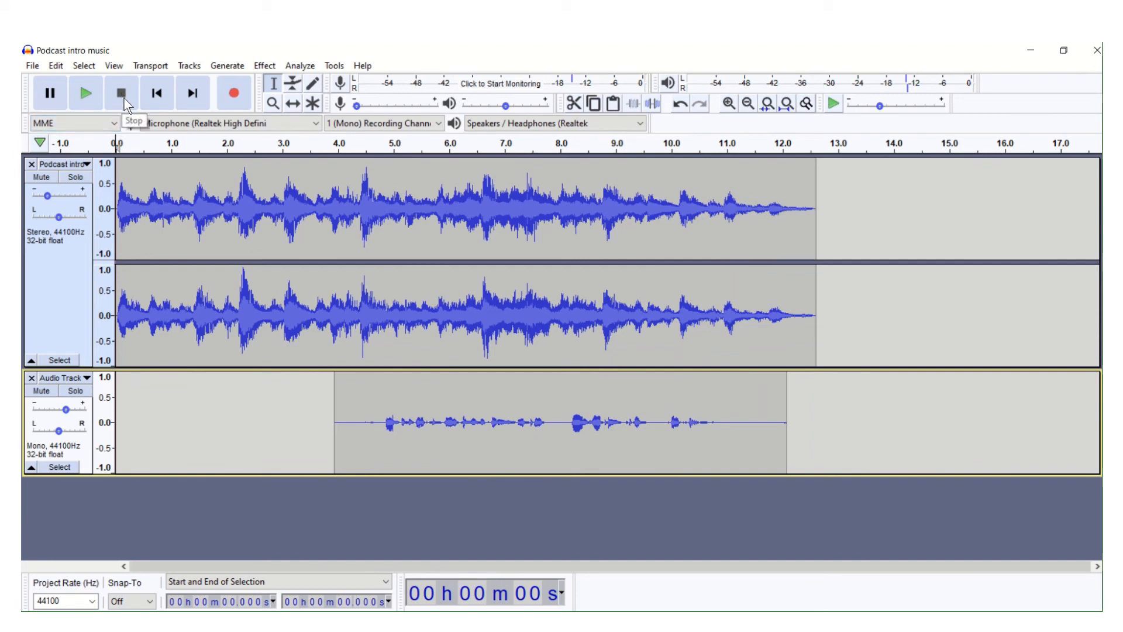
pyautogui.click(94, 96)
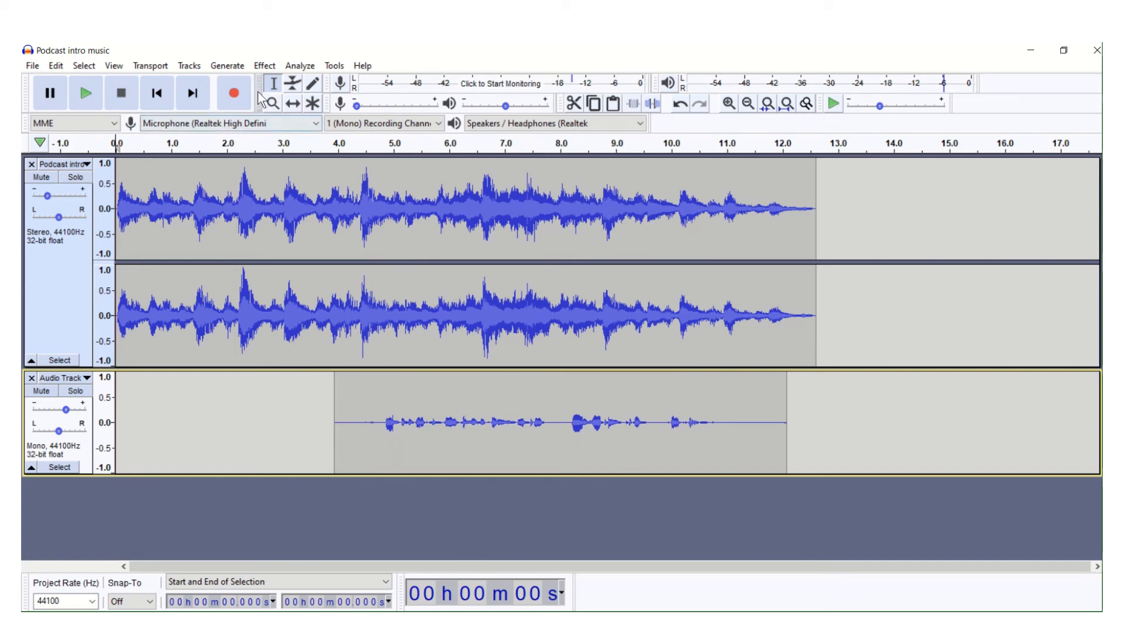
# - Add another mono track and record about 10 s of voice into it, starting at about 12.7 s, just after the music ends
pyautogui.click(186, 66)
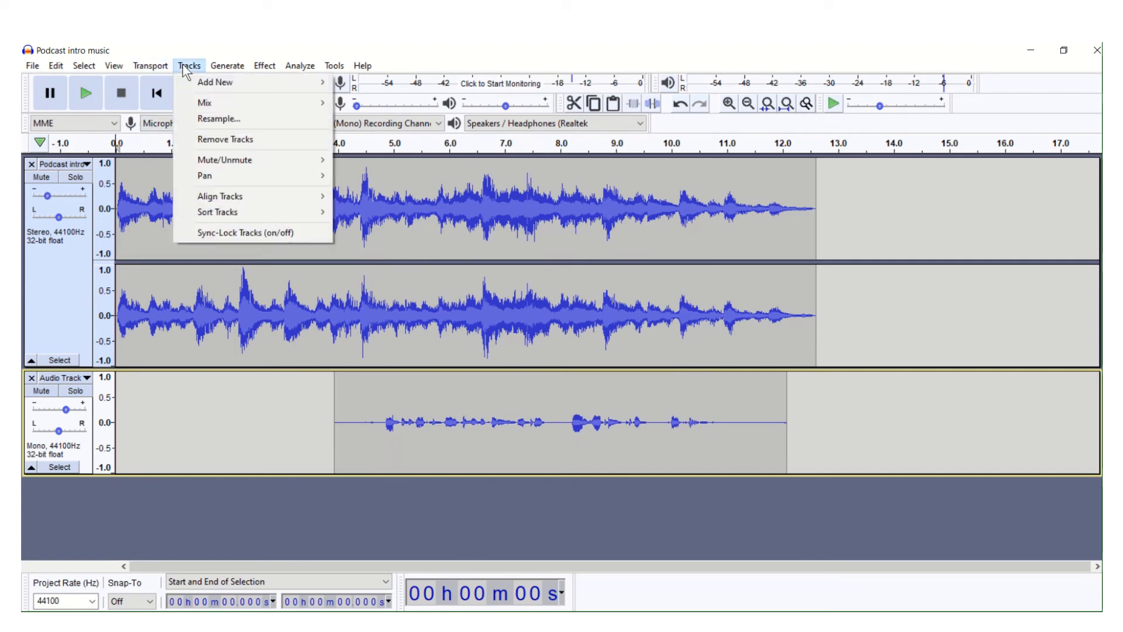
pyautogui.moveTo(209, 82)
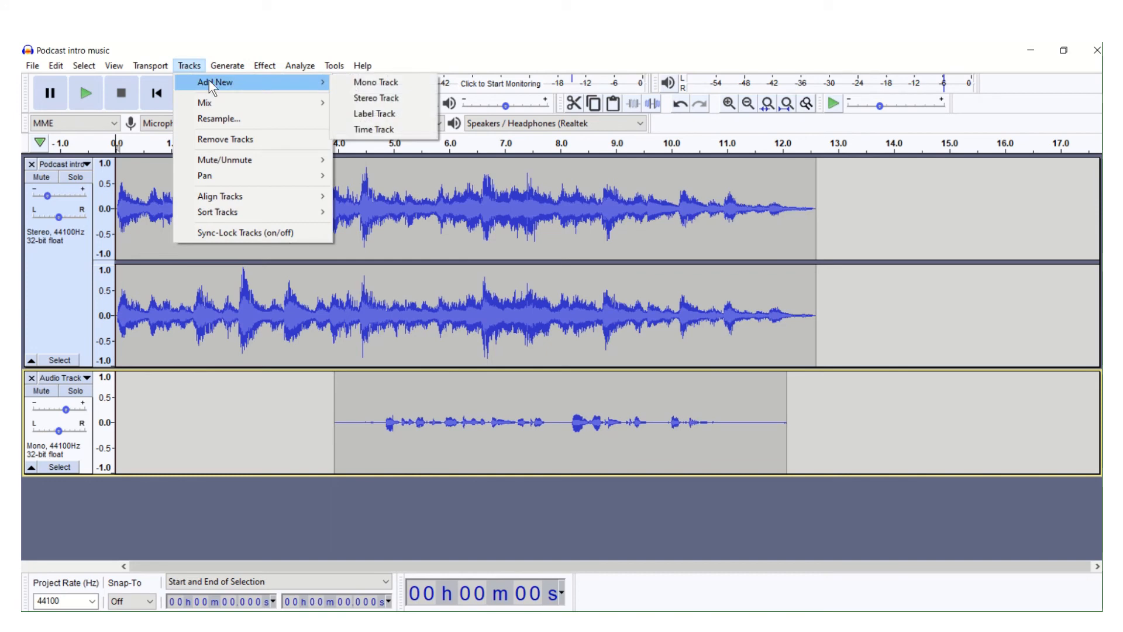
pyautogui.click(347, 82)
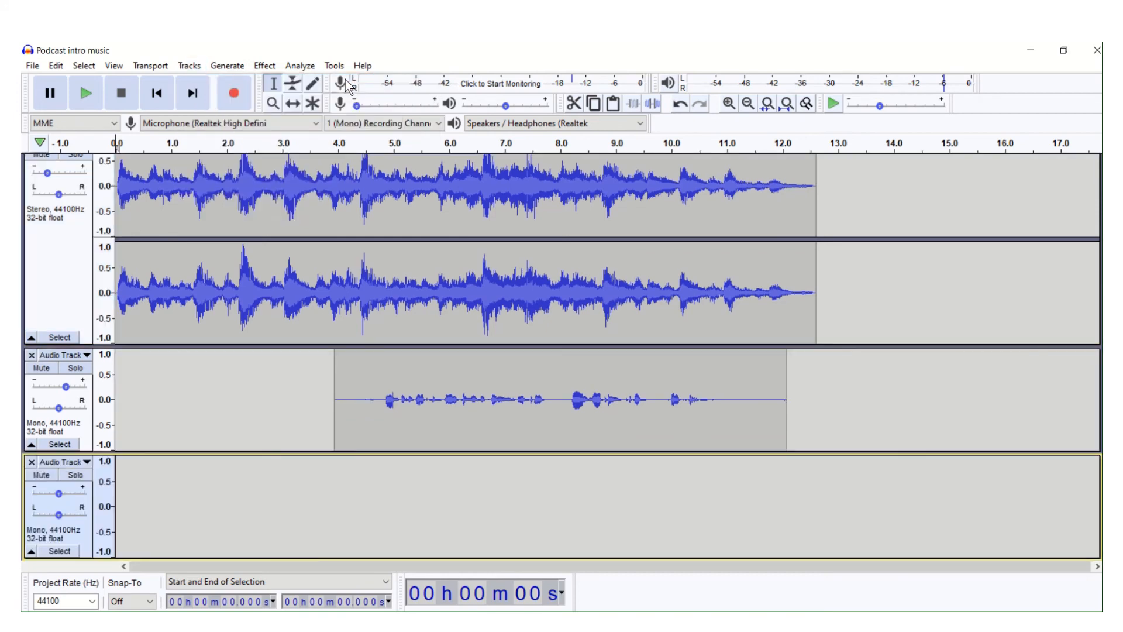
pyautogui.click(320, 509)
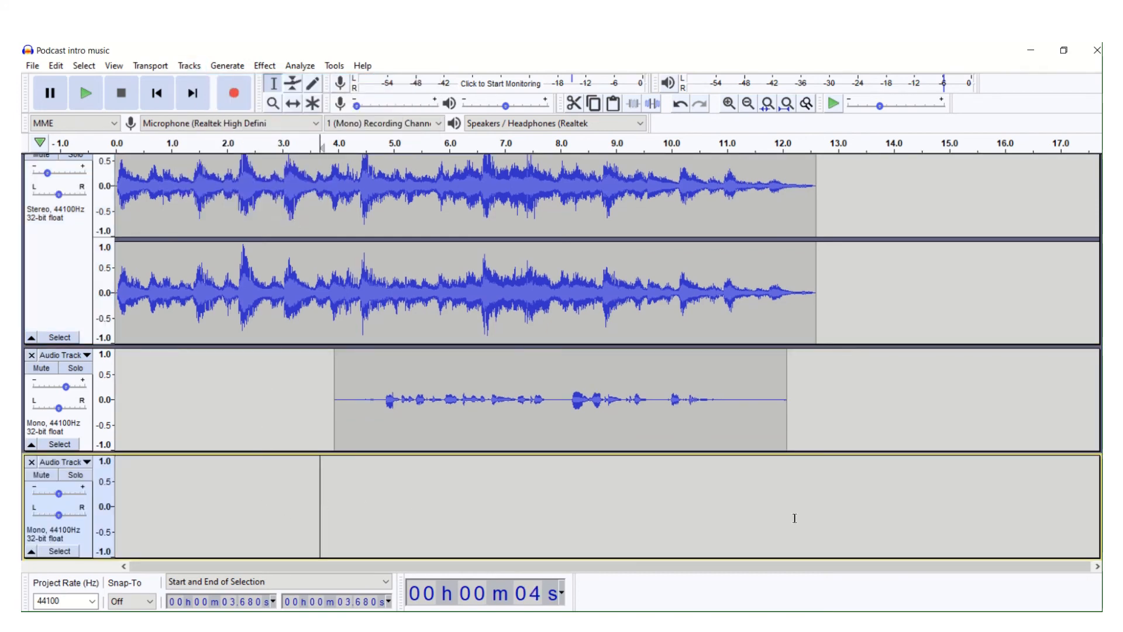
pyautogui.click(828, 513)
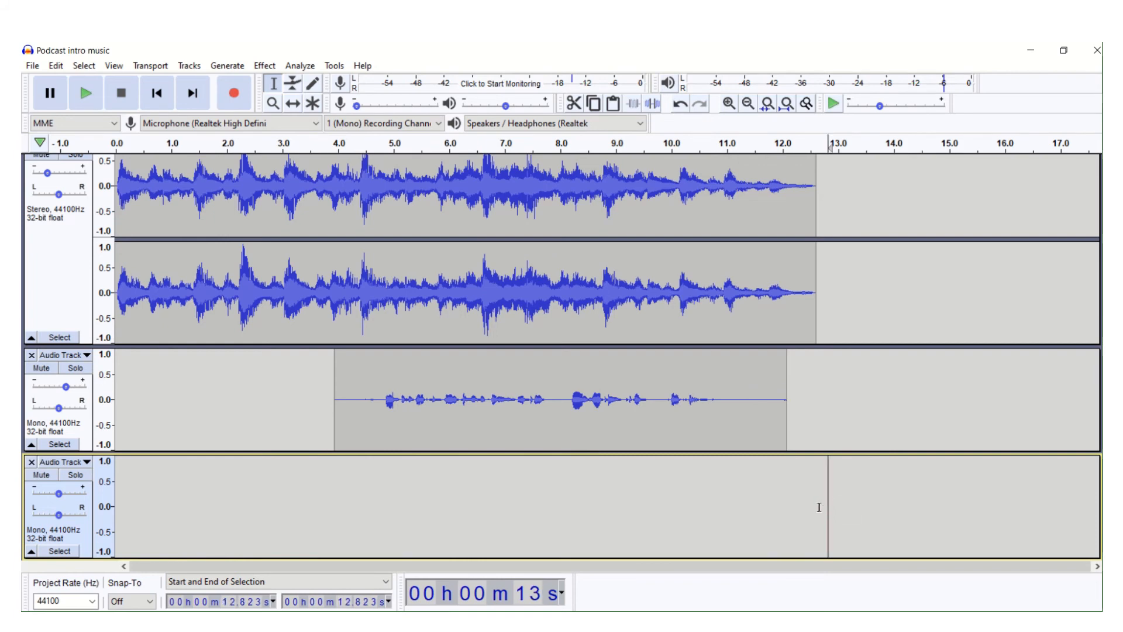
pyautogui.click(819, 507)
pyautogui.click(243, 94)
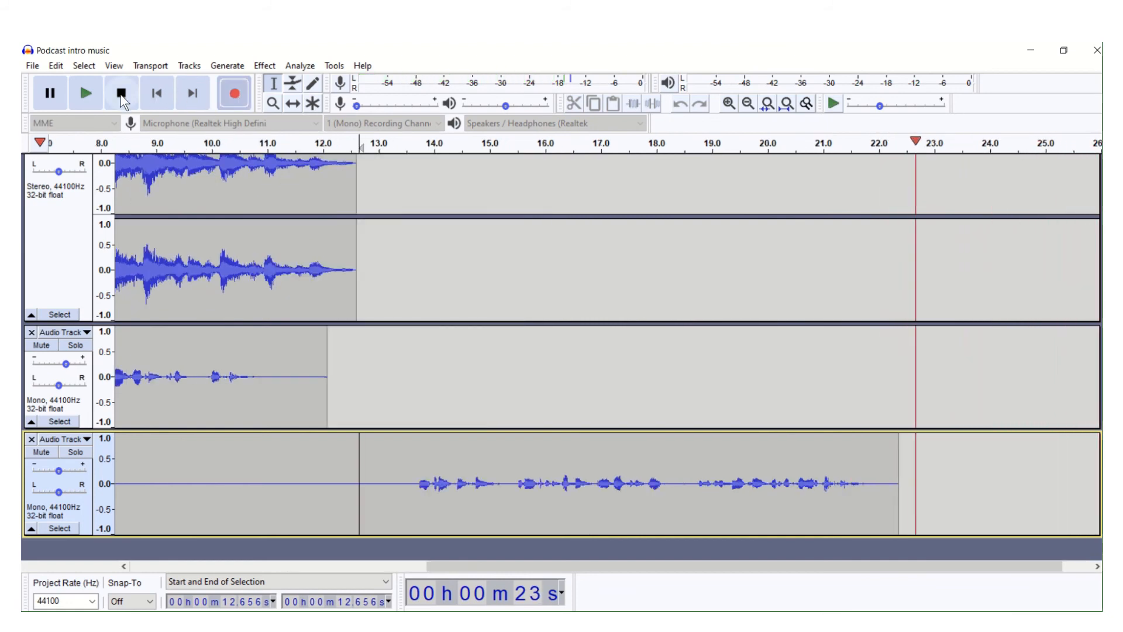
pyautogui.click(121, 95)
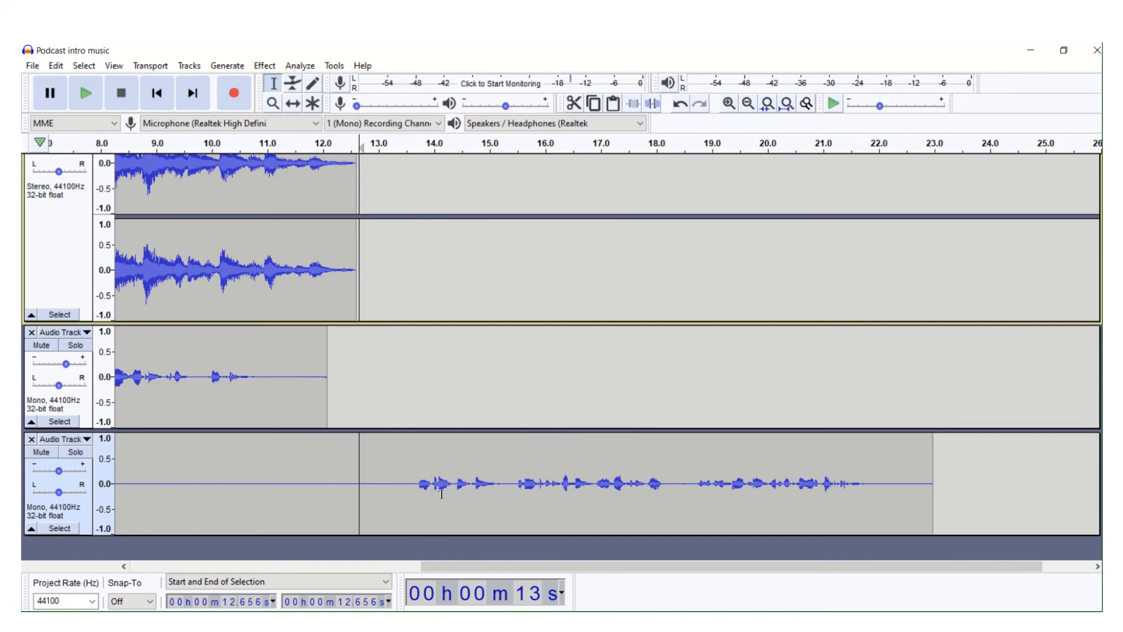
# - Play the new voice recording from about 13.7 s, and delete its section from about 18.7 s to the end
pyautogui.click(415, 483)
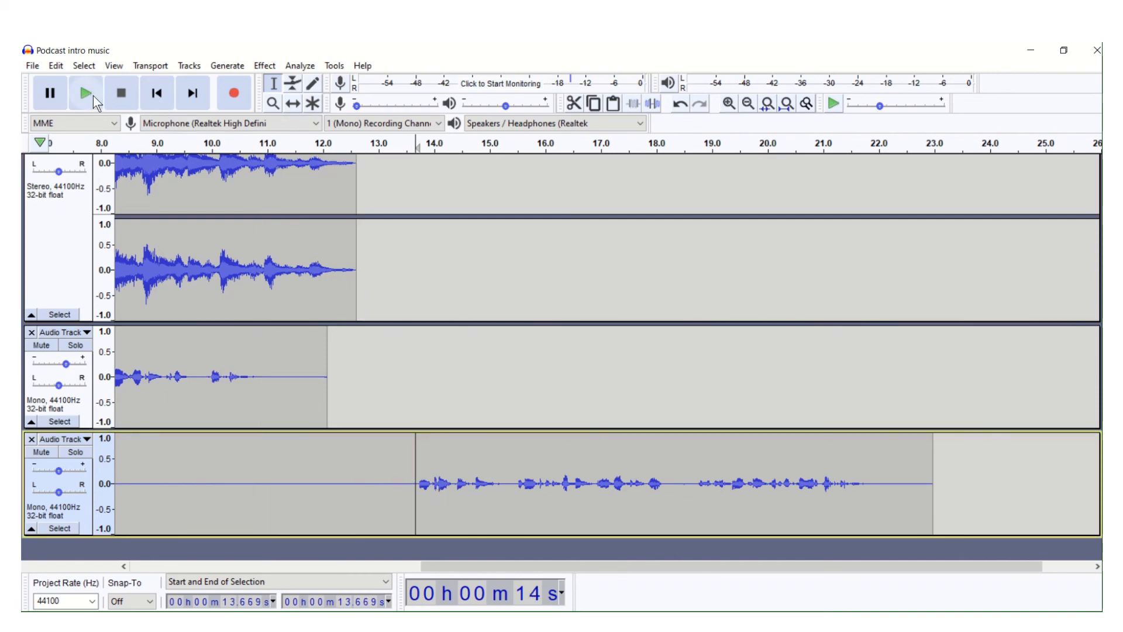
pyautogui.click(89, 98)
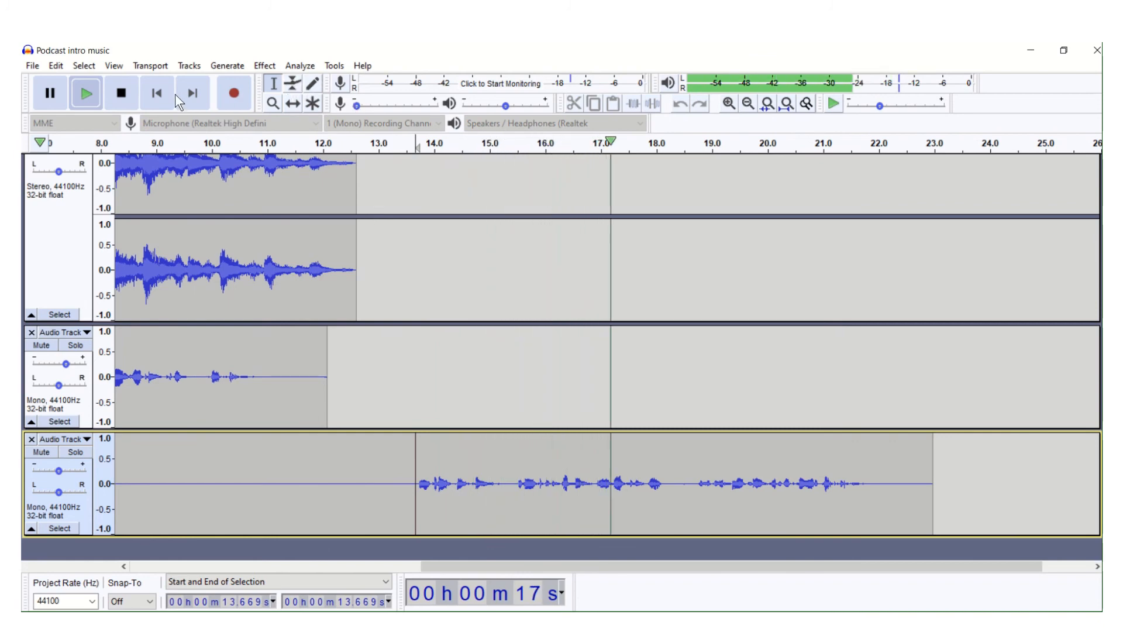
pyautogui.click(122, 93)
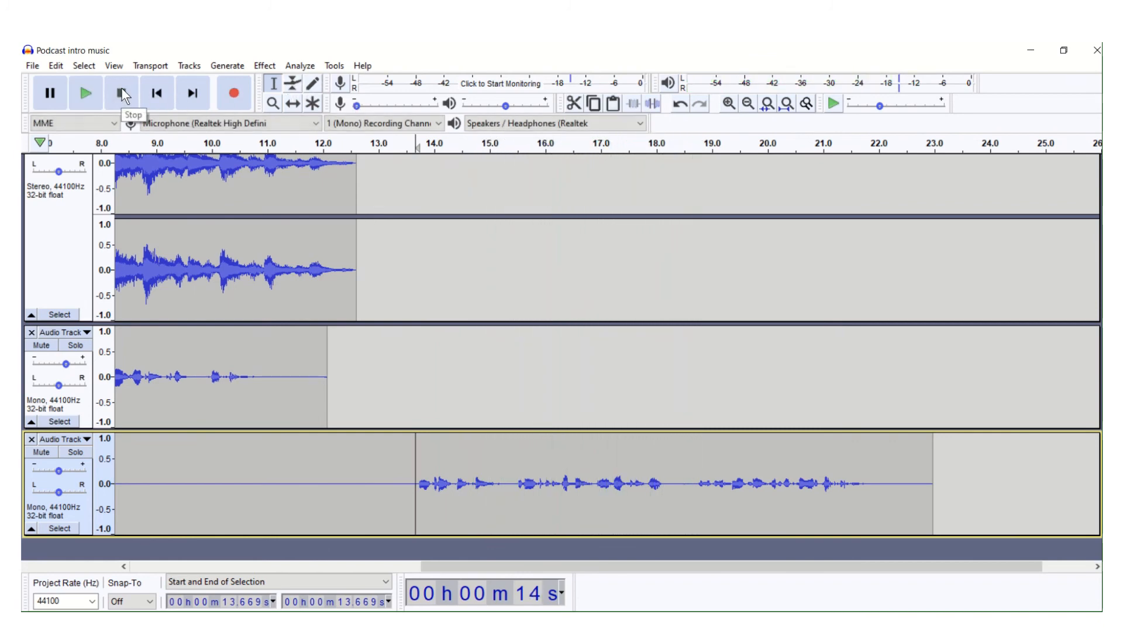
pyautogui.click(717, 478)
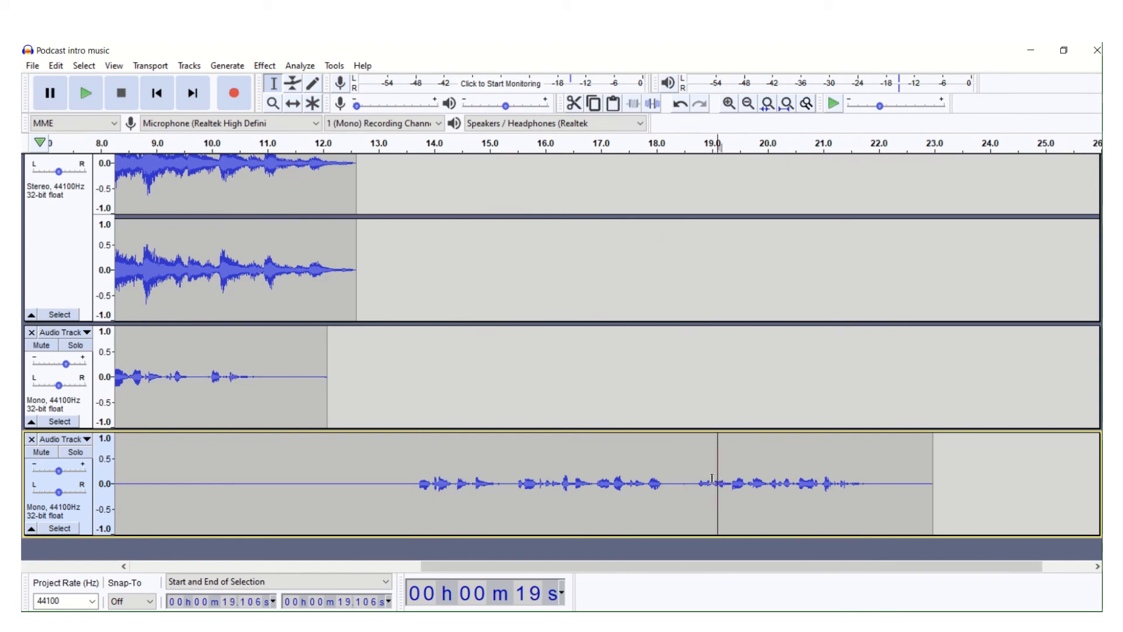
pyautogui.moveTo(697, 484); pyautogui.dragTo(934, 471)
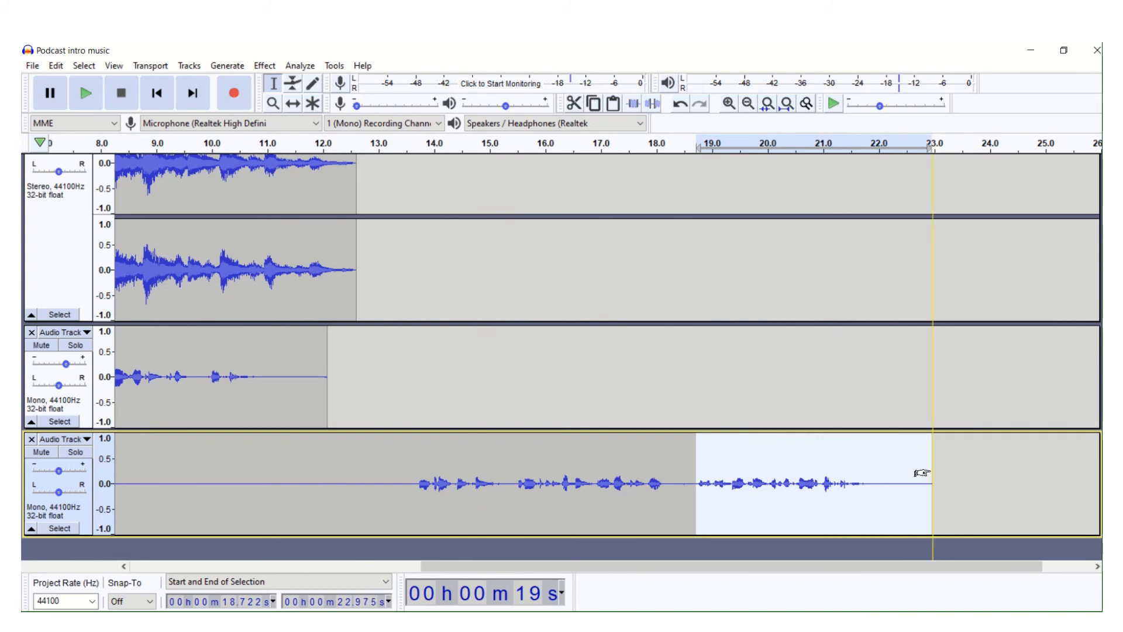
pyautogui.press('Delete')
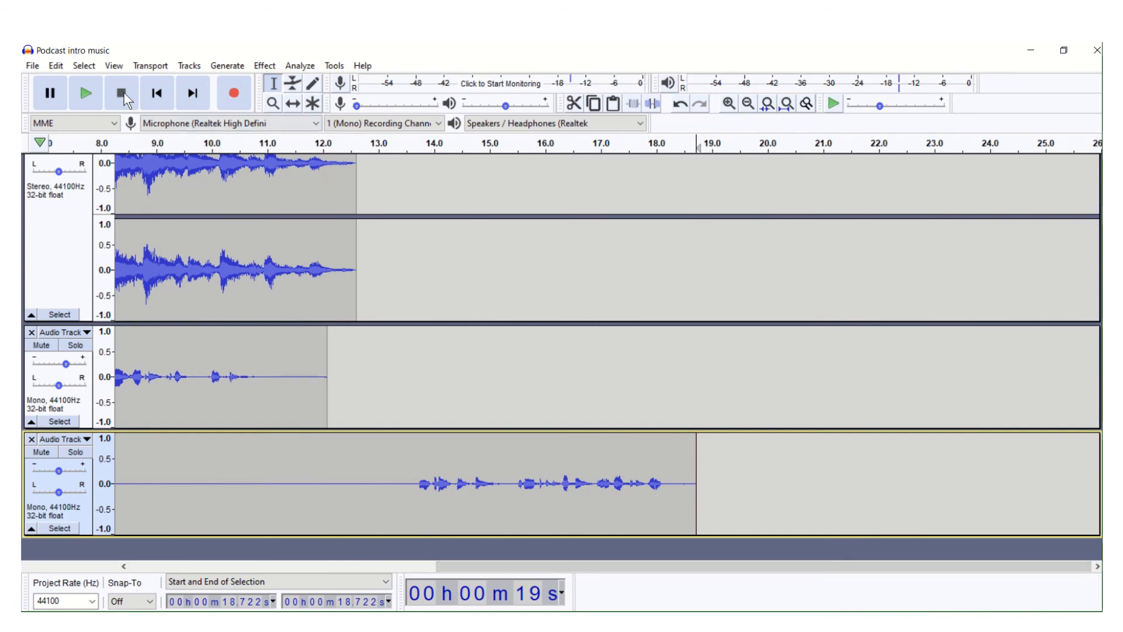
# - Play the trimmed second voice recording from about 13.8 s to check its beginning
pyautogui.click(423, 448)
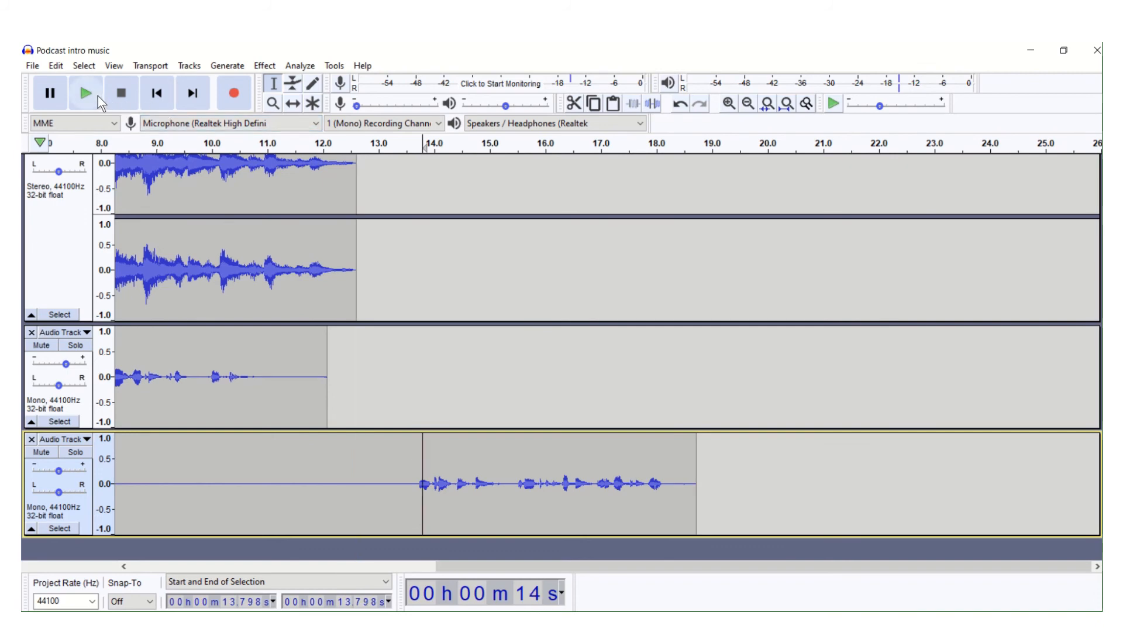
pyautogui.click(98, 95)
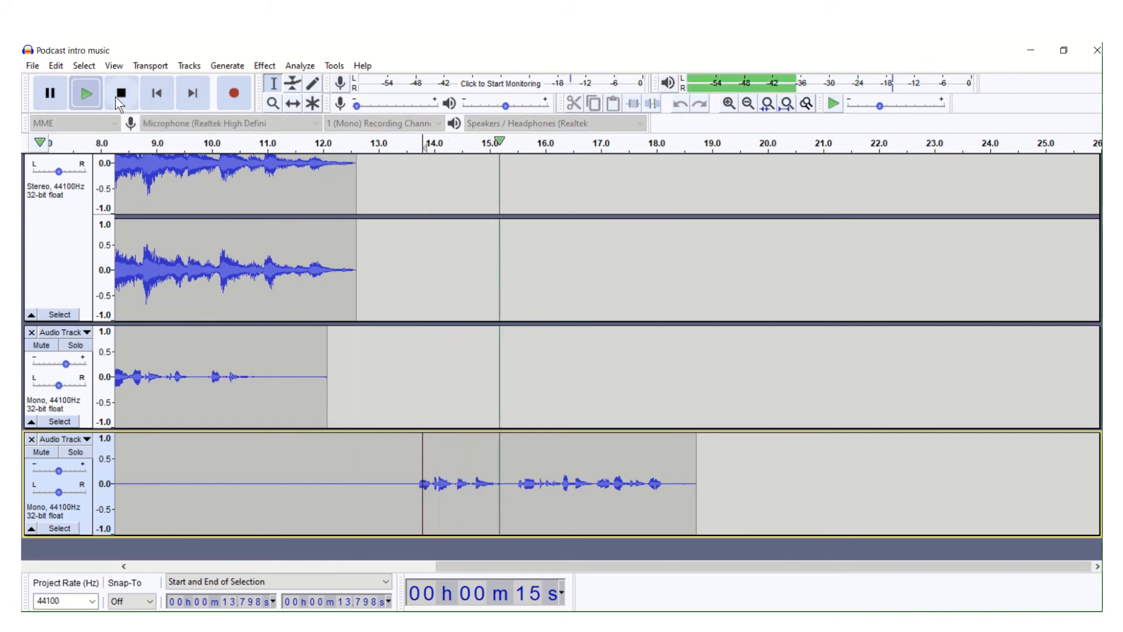
pyautogui.click(117, 97)
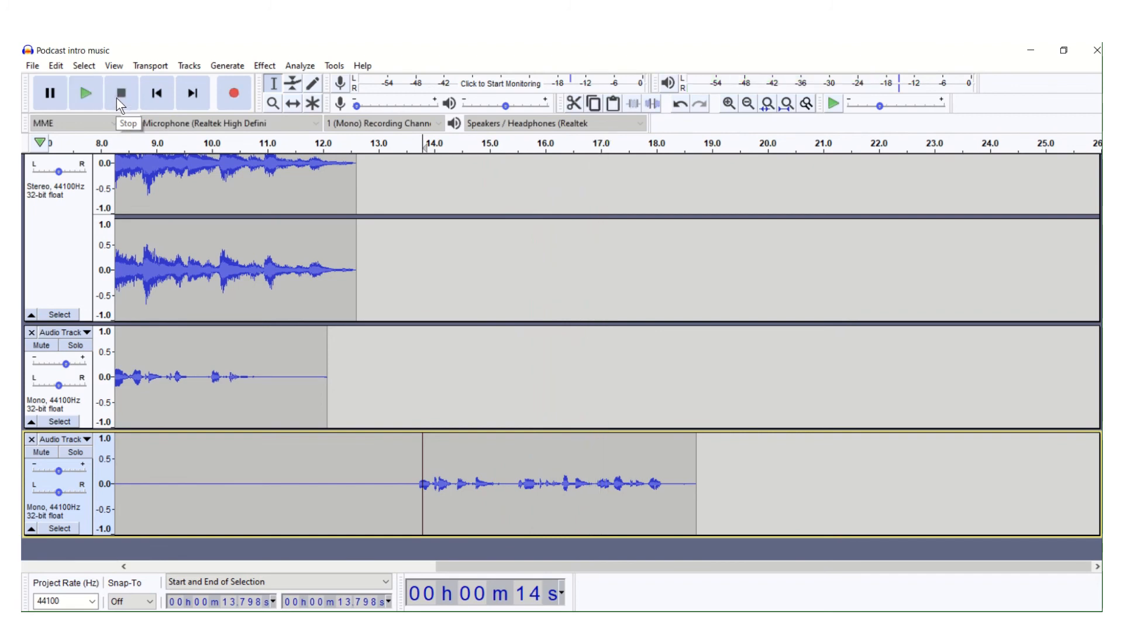
# - Delete the second voice recording from about 16.9 s to its end and record about 4.4 s of replacement speech from there
pyautogui.click(596, 461)
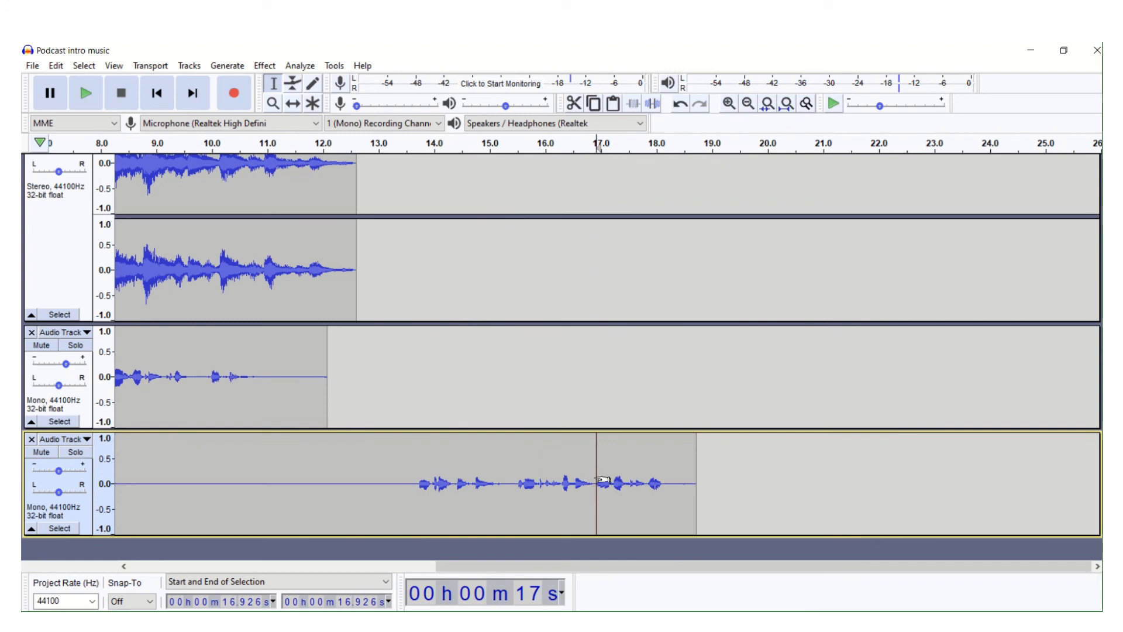
pyautogui.moveTo(593, 478); pyautogui.dragTo(696, 463)
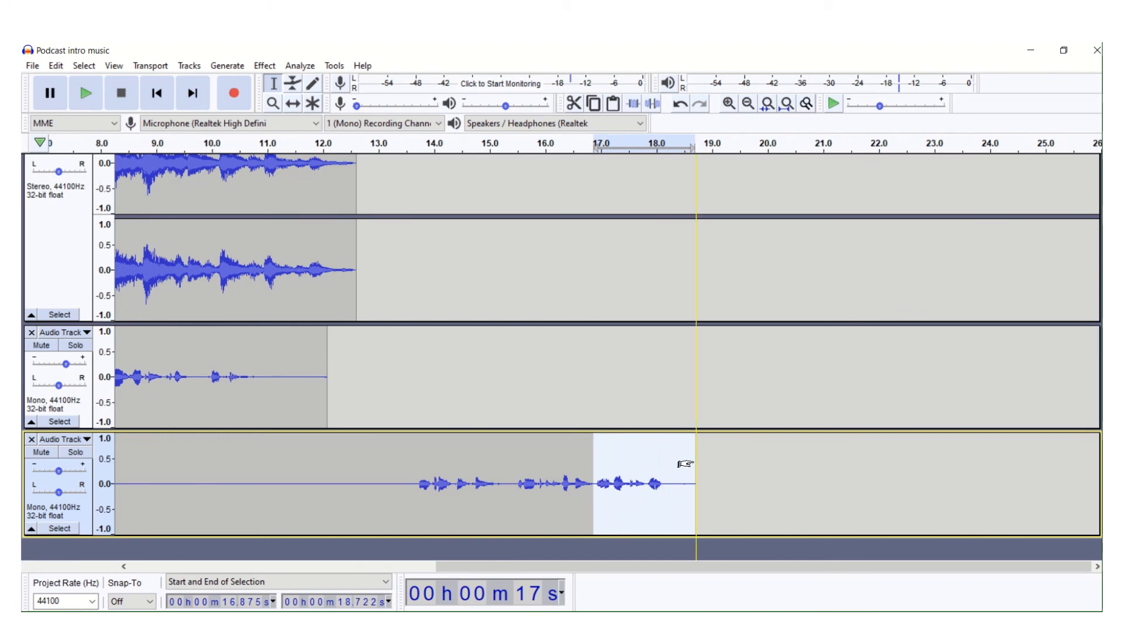
pyautogui.press('Delete')
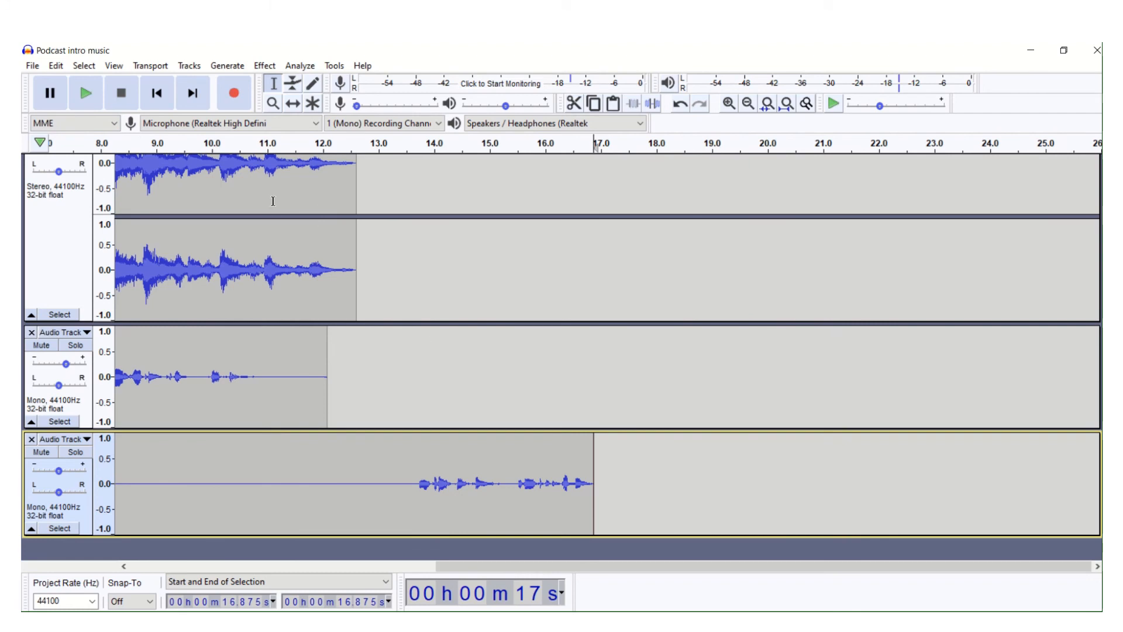
pyautogui.click(233, 99)
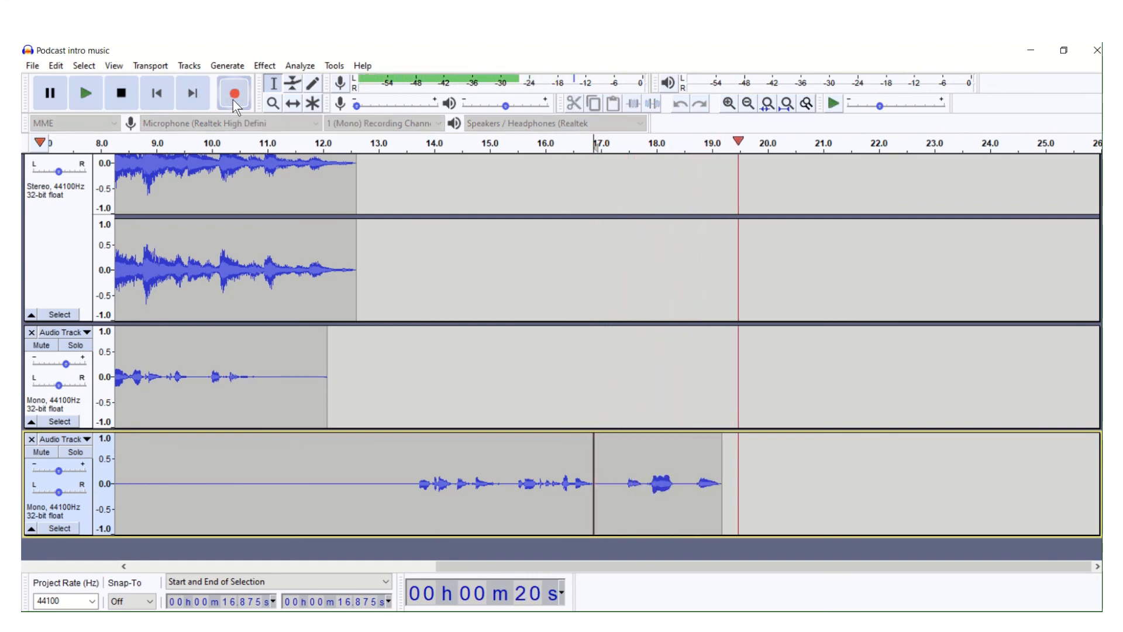
pyautogui.click(119, 100)
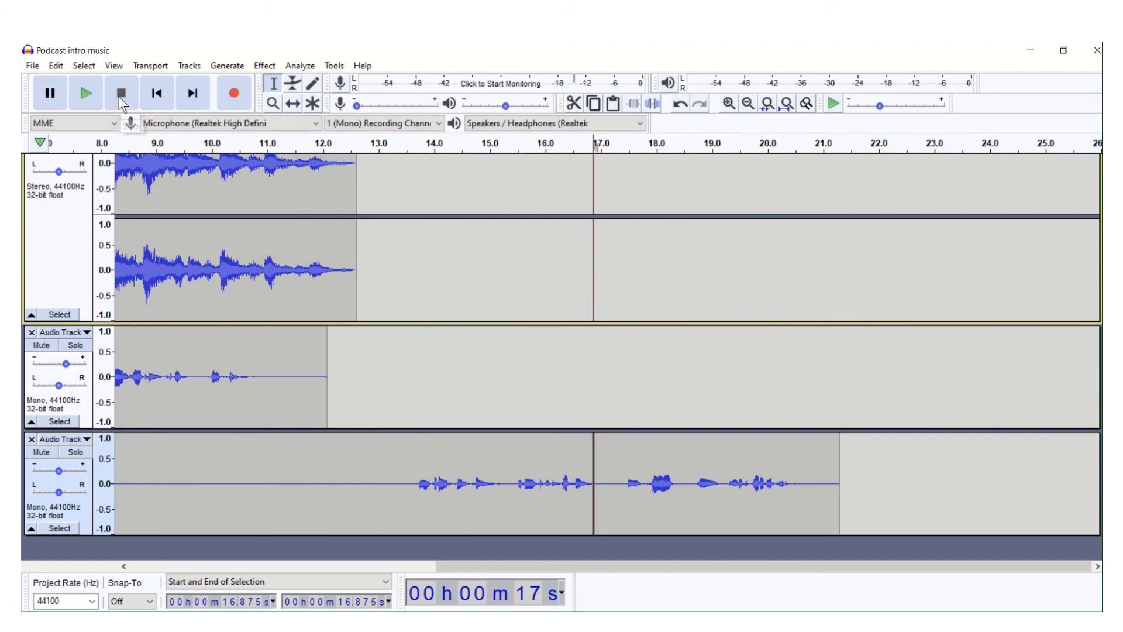
# - Play the second voice recording from about 13.5 s and highlight its loud section from about 17.8 s to 18.4 s for inspection
pyautogui.click(406, 147)
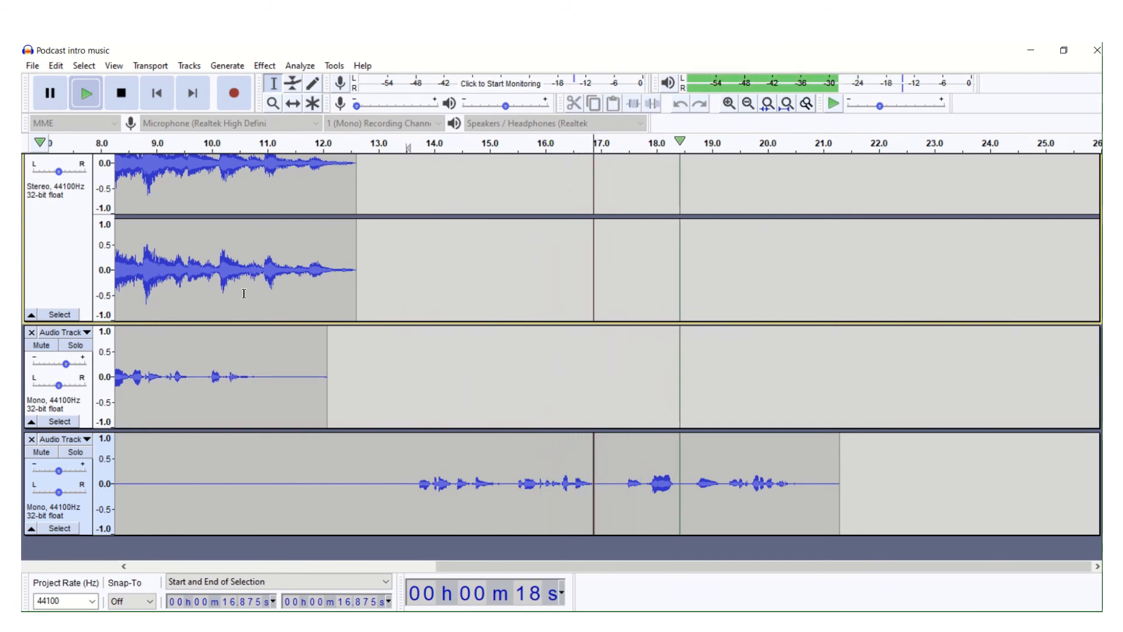
pyautogui.click(121, 93)
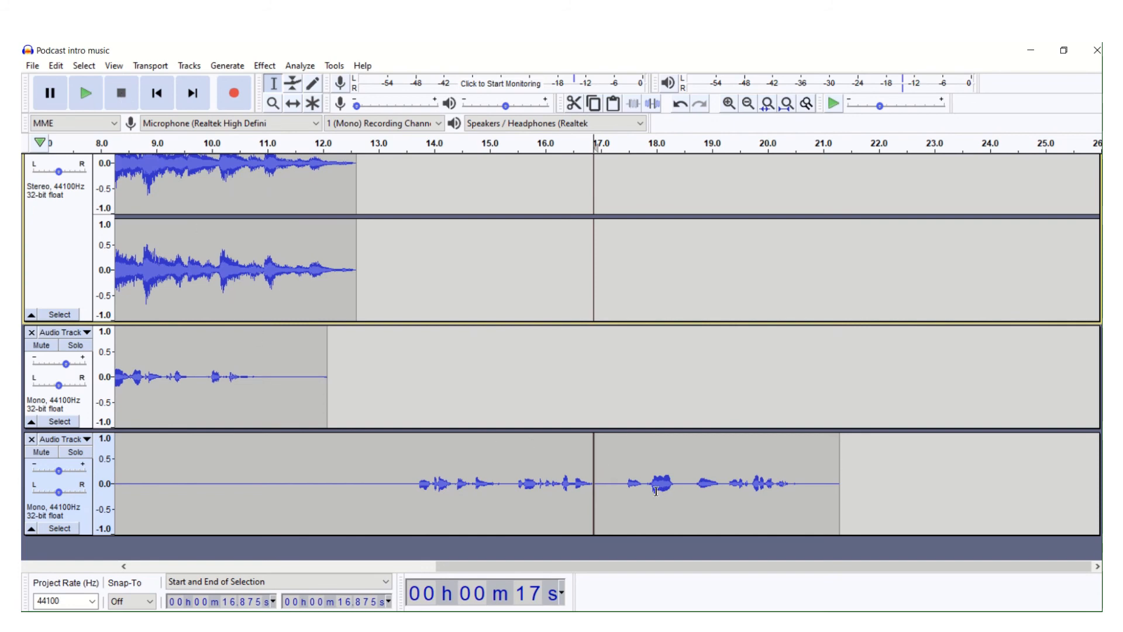
pyautogui.moveTo(647, 481); pyautogui.dragTo(676, 490)
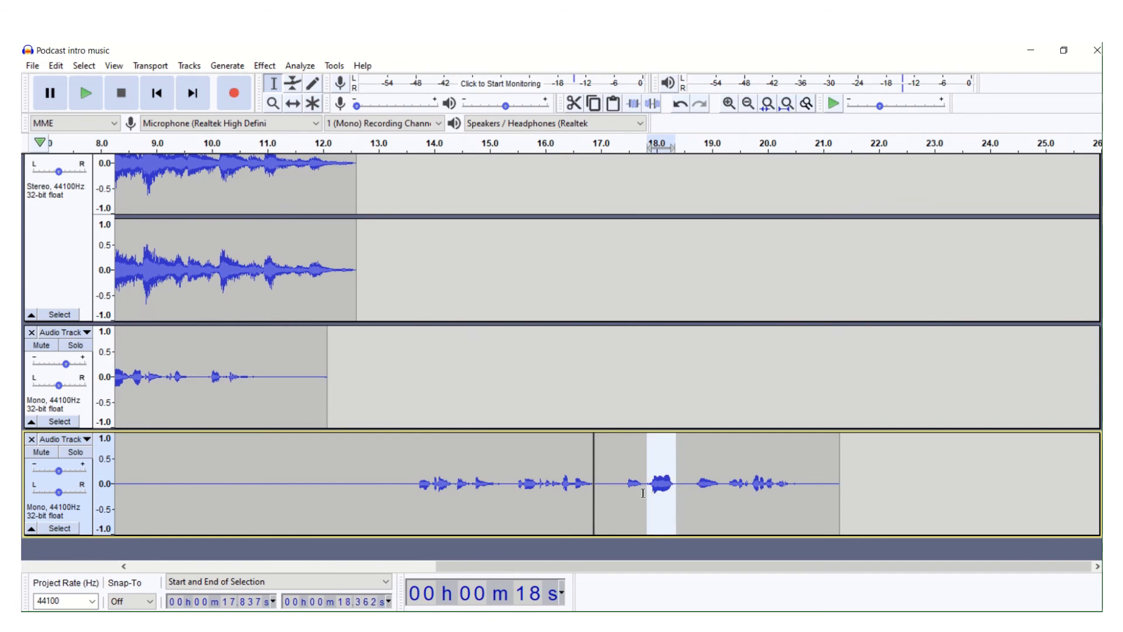
pyautogui.click(618, 485)
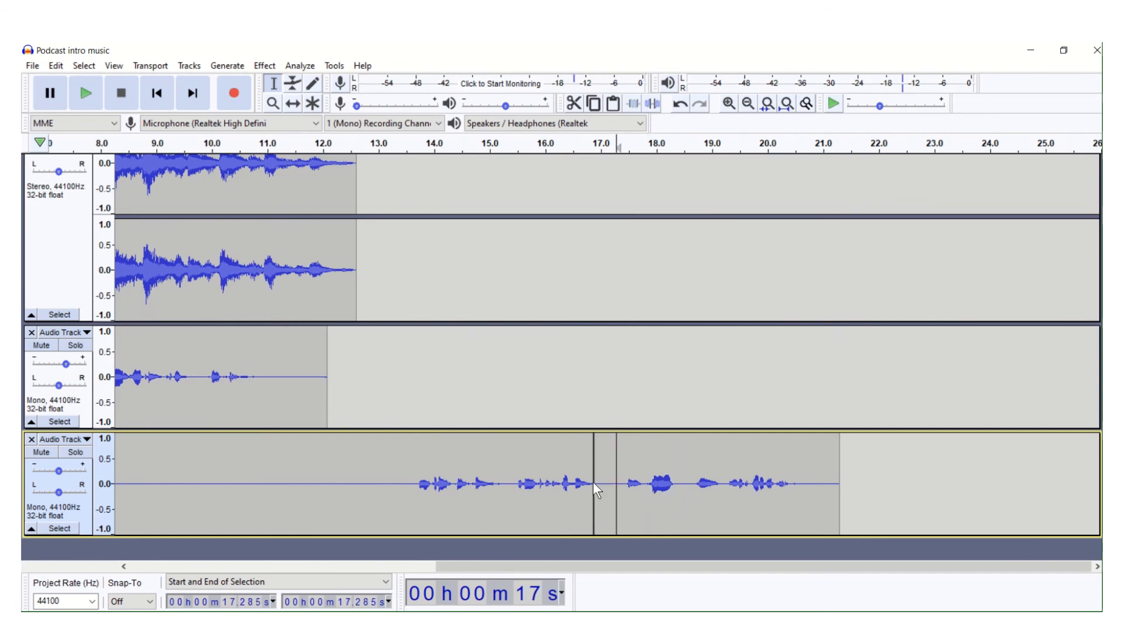
# - Join the two voice clips at about 16.9 s and delete the silent gap from there to about 17.3 s
pyautogui.click(594, 479)
pyautogui.moveTo(593, 477); pyautogui.dragTo(614, 468)
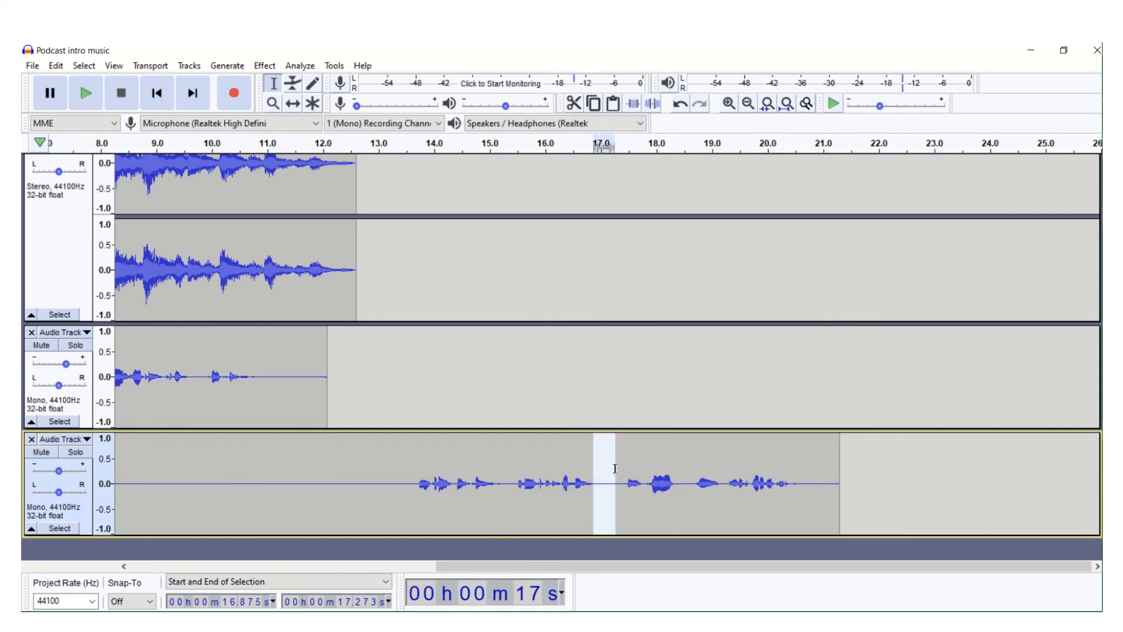
pyautogui.press('Delete')
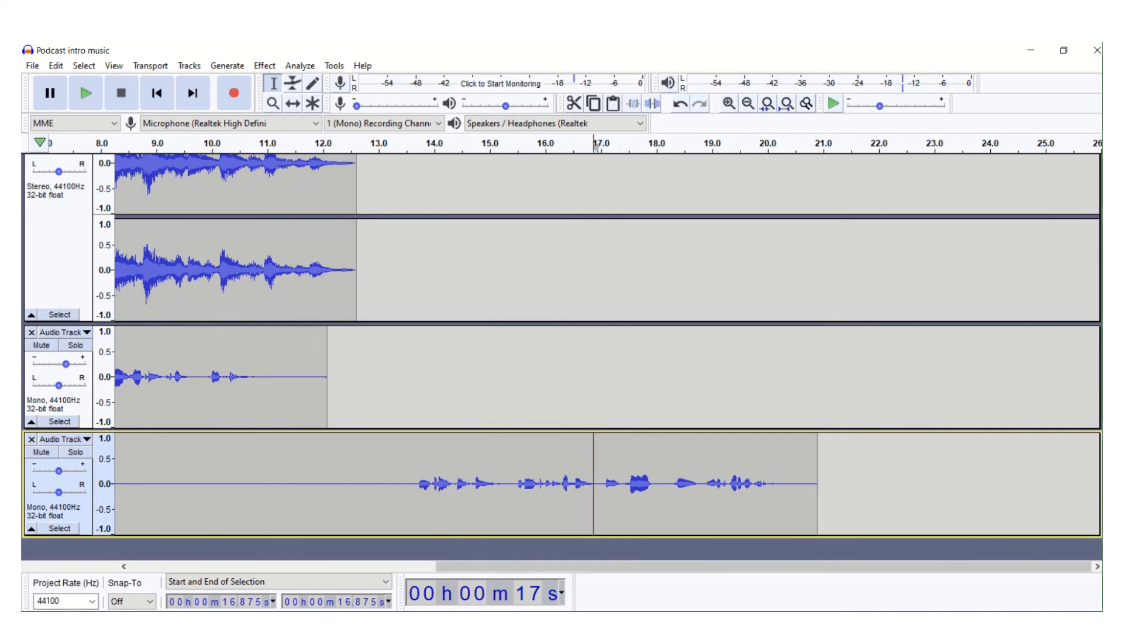
# - Play the second voice recording from about 15.8 s to check the transition where the gap was removed
pyautogui.click(532, 442)
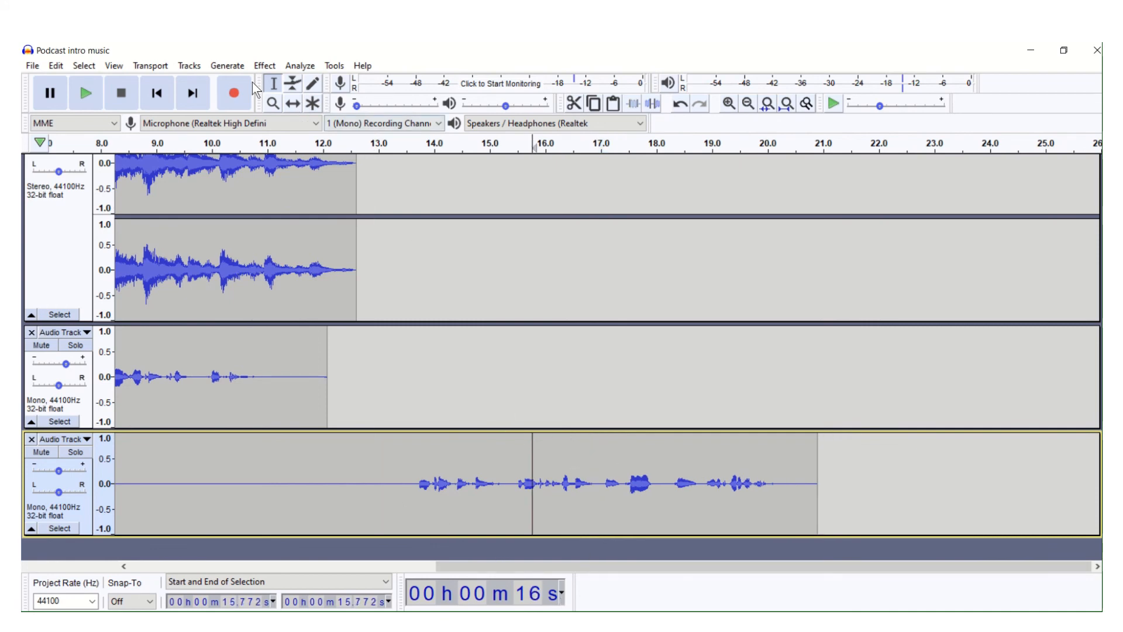
pyautogui.click(86, 93)
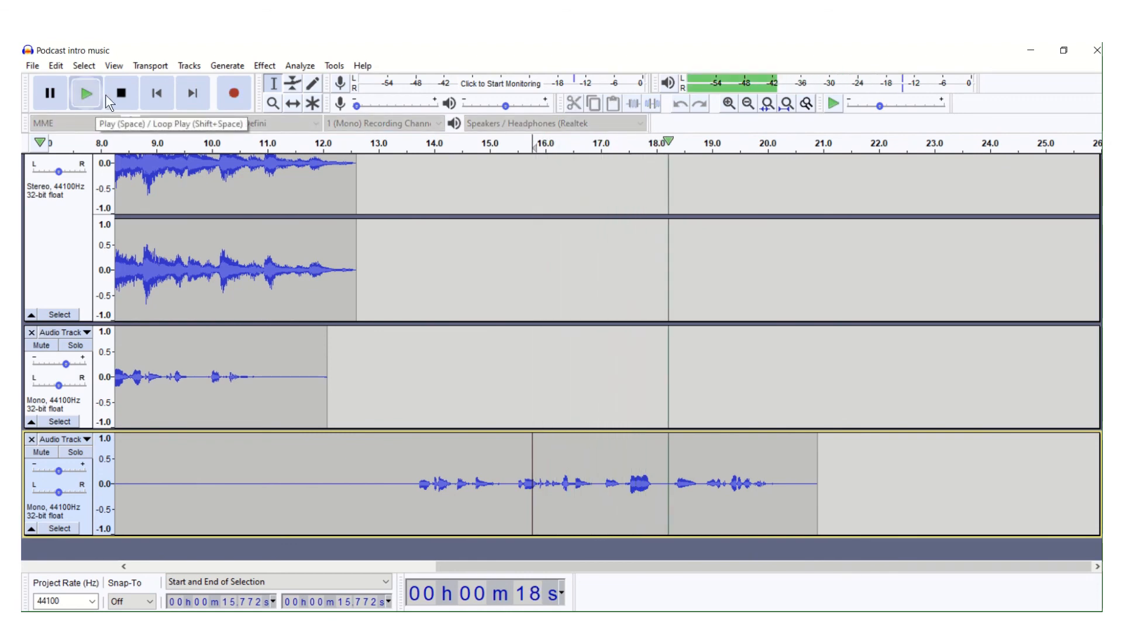
pyautogui.click(120, 94)
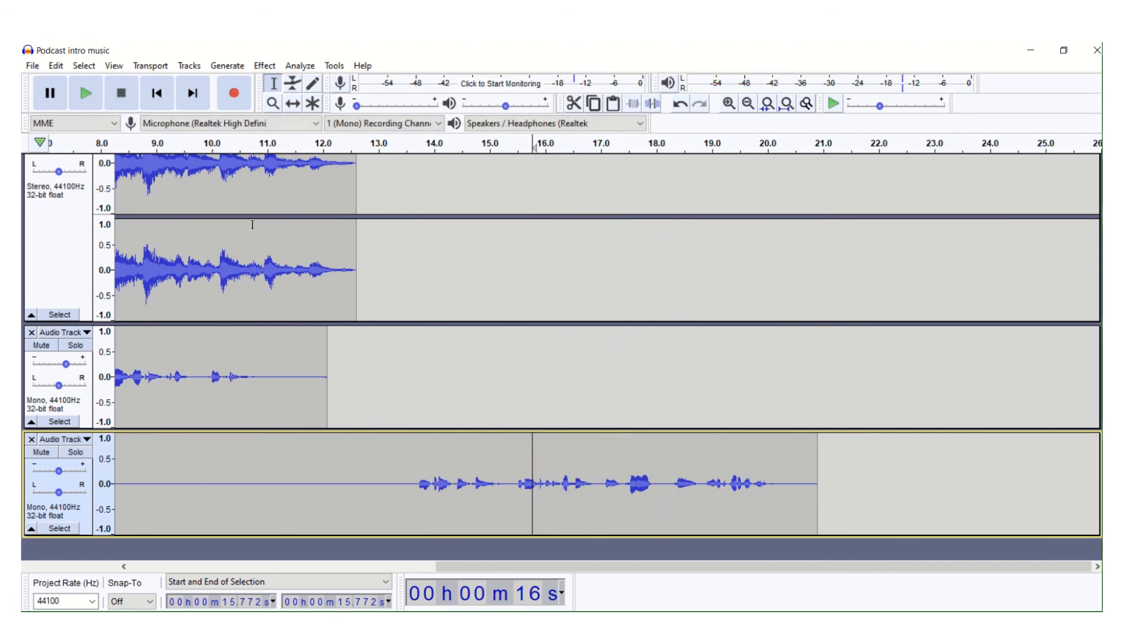